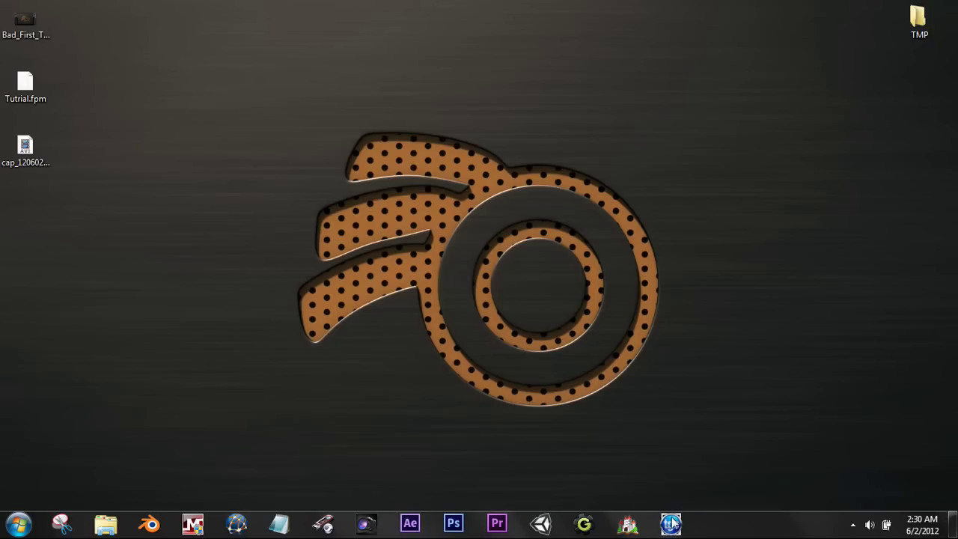
Step: Launch FPS Creator Free with administrator rights and allow it to make changes to the computer, showing the program location details first
click(671, 528)
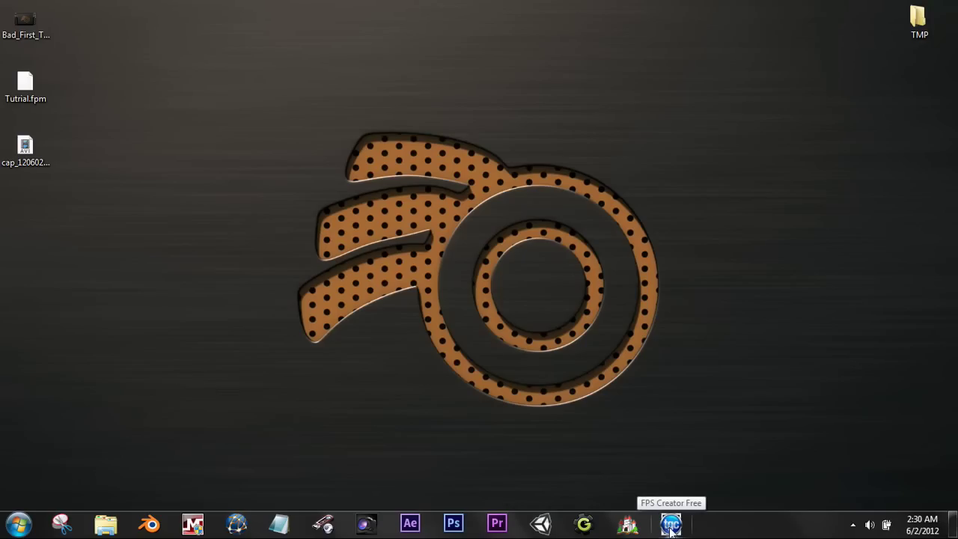
right_click(670, 529)
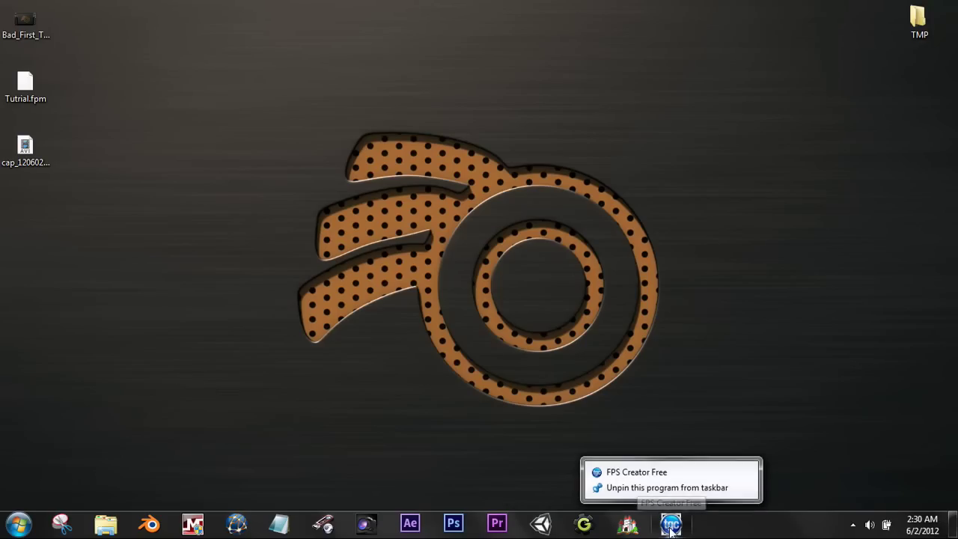
right_click(671, 475)
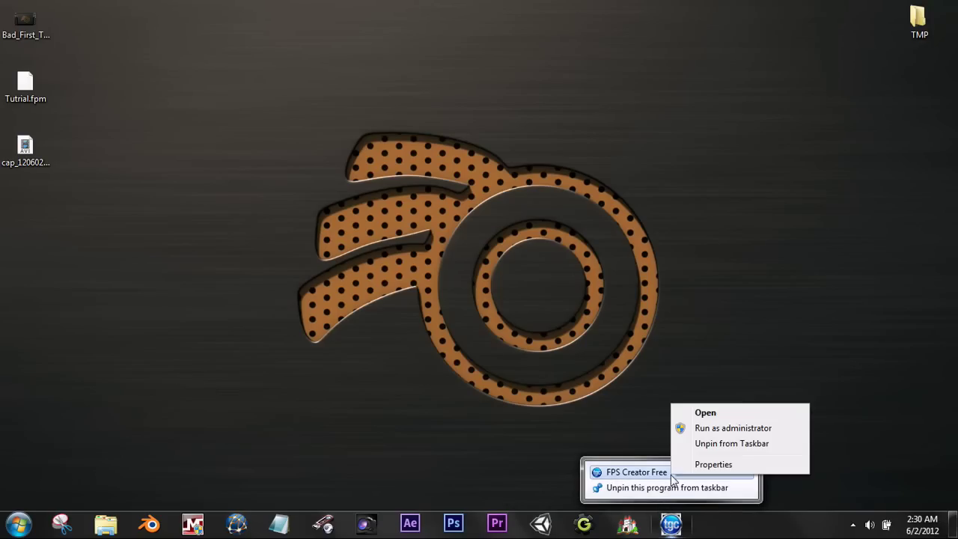
click(717, 429)
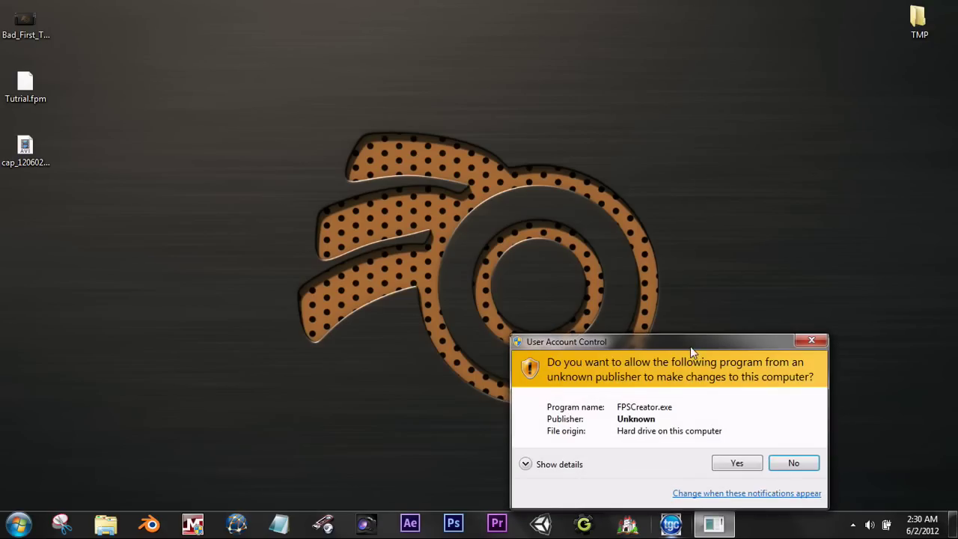
drag(691, 346, 491, 194)
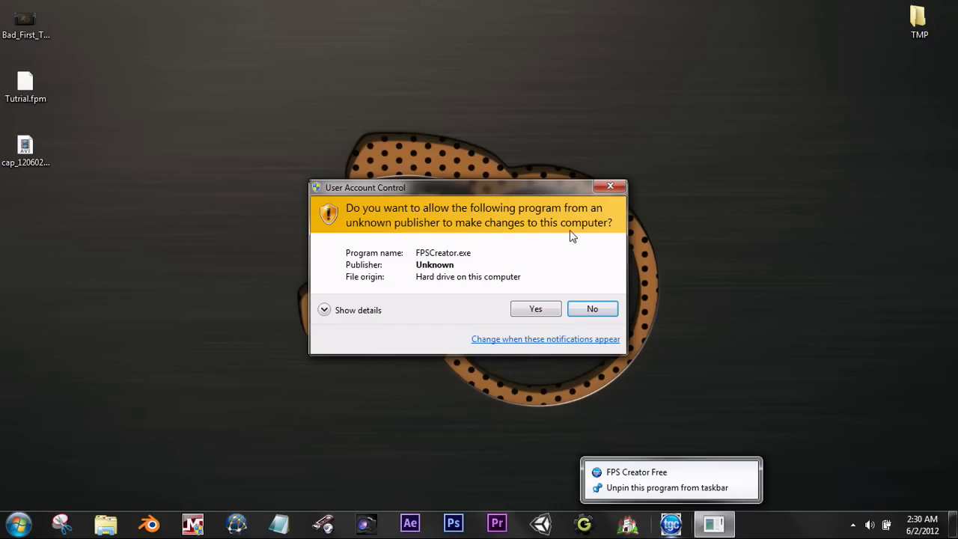
click(326, 310)
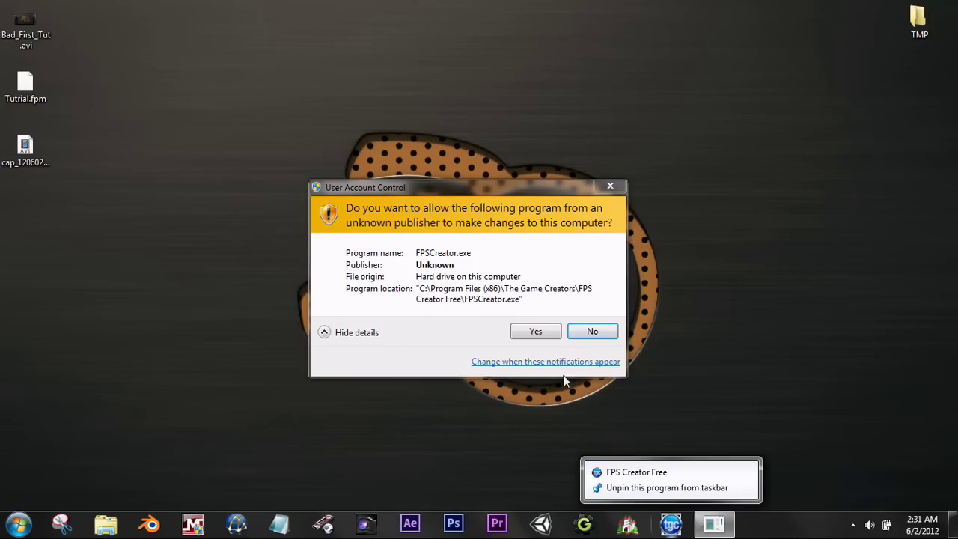
click(536, 332)
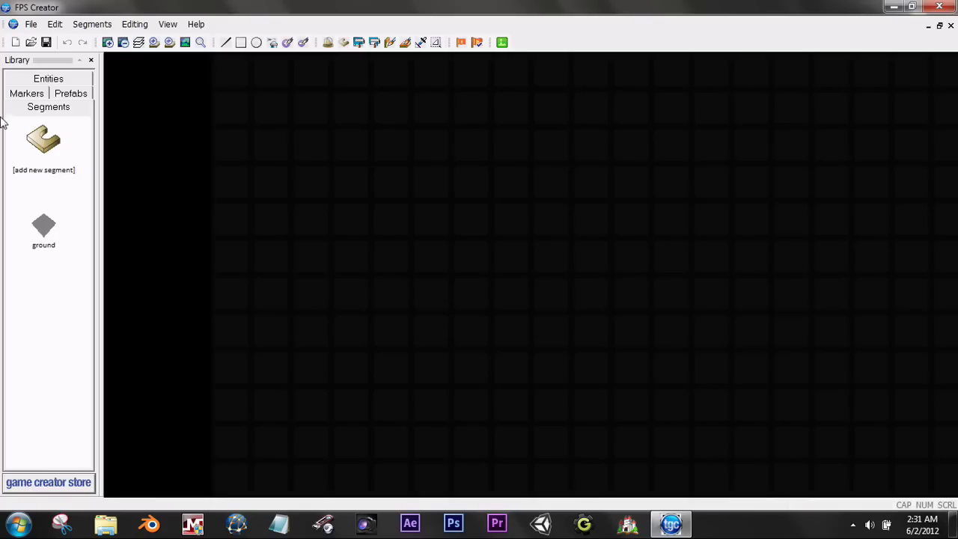
Step: Add the "control room large" prefab from the prefab library to the level's library
click(64, 80)
click(70, 80)
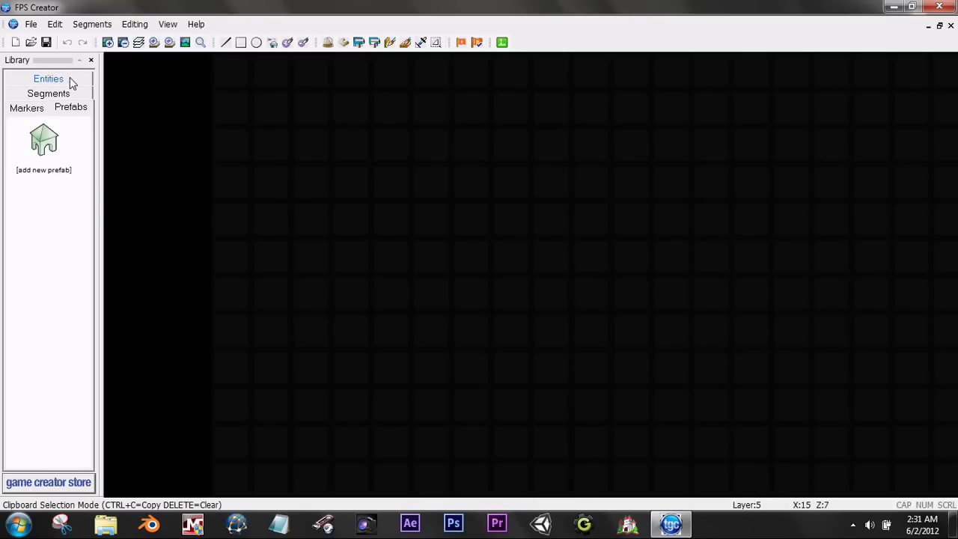
click(59, 157)
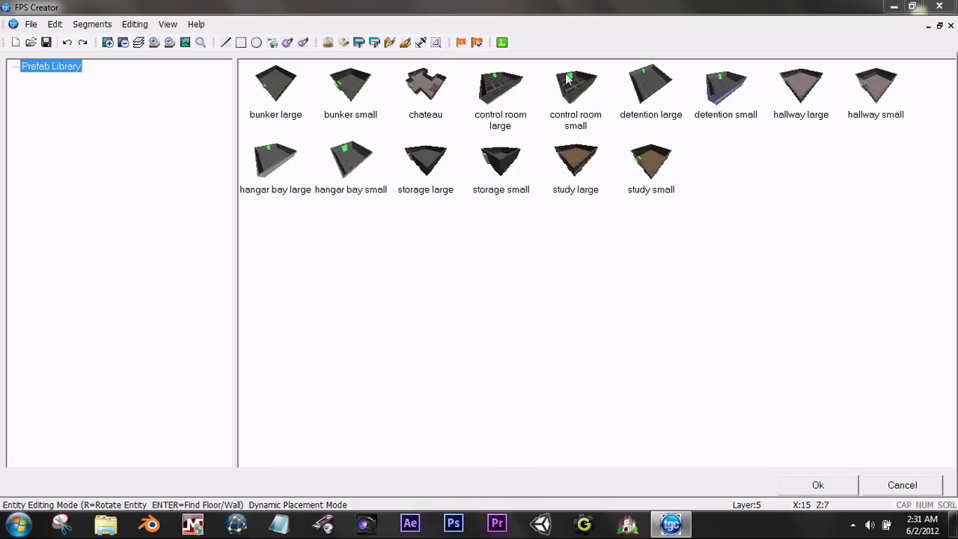
click(509, 90)
click(828, 485)
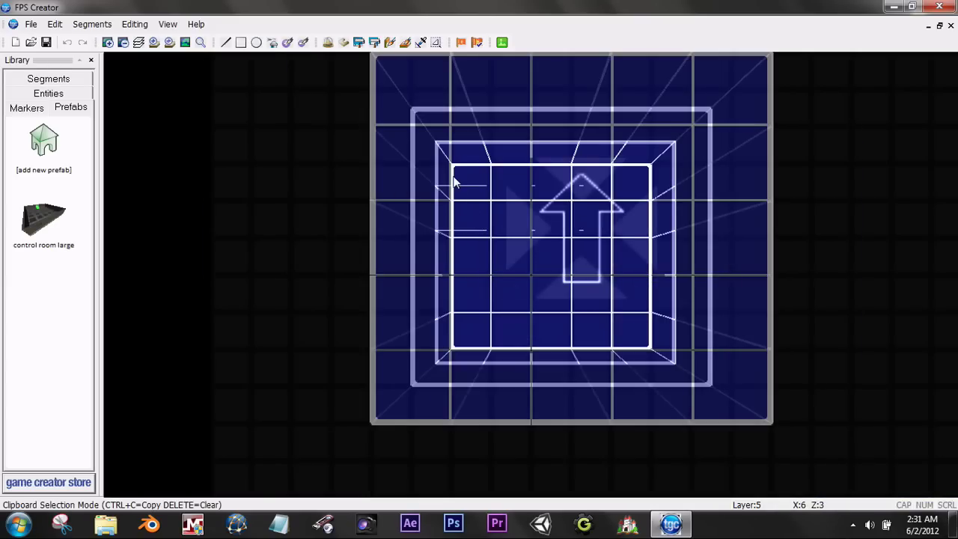
Step: Rotate the large control room prefab until its arrow points up and place it on layer 5 at X:5 Z:4
key(r)
key(r)
key(r)
key(r)
key(r)
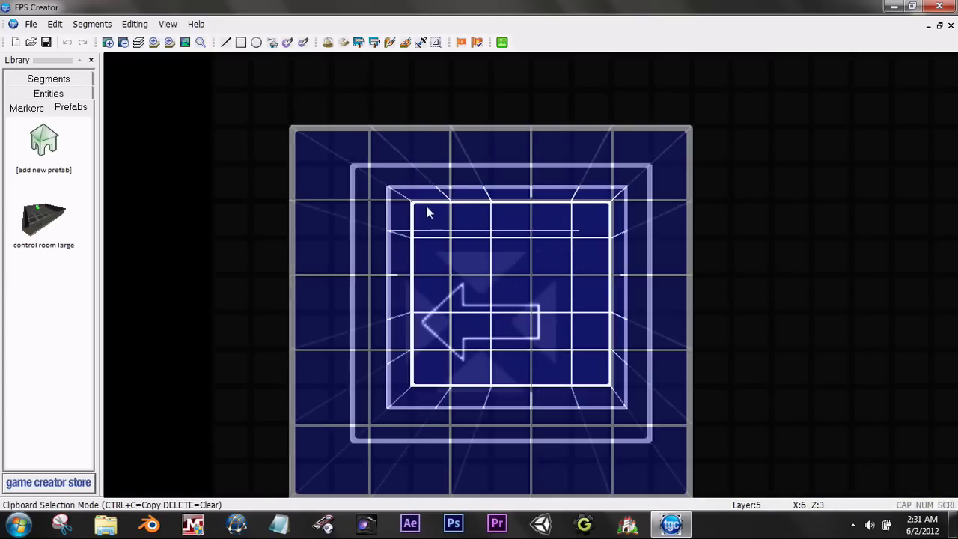
key(r)
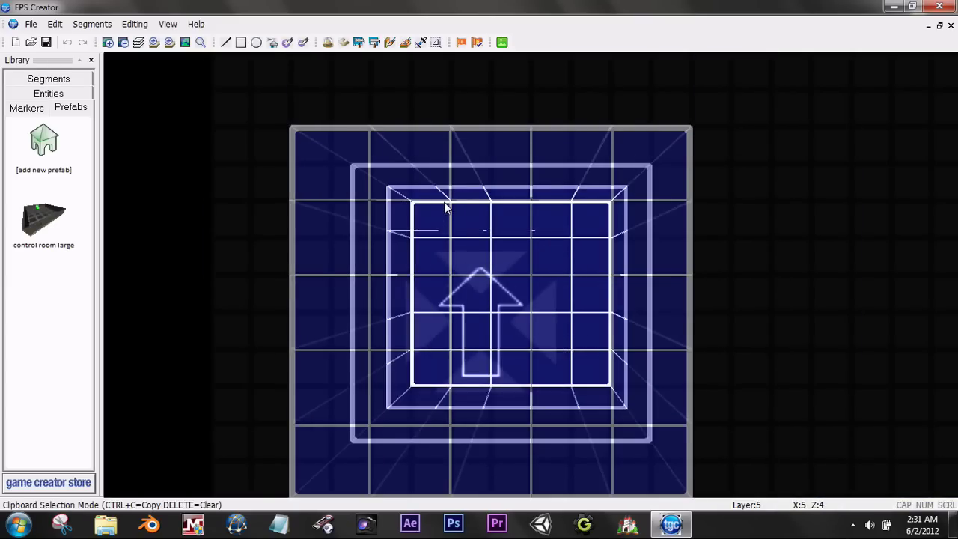
click(446, 209)
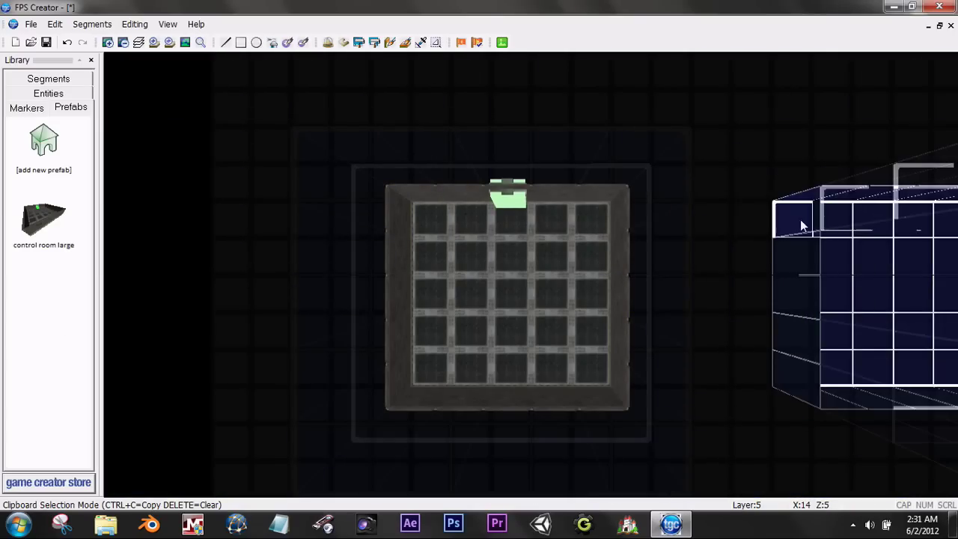
Step: Examine the placed control room and its surroundings from different positions on the map
key(Down)
key(Left)
key(Up)
key(Right)
key(Left)
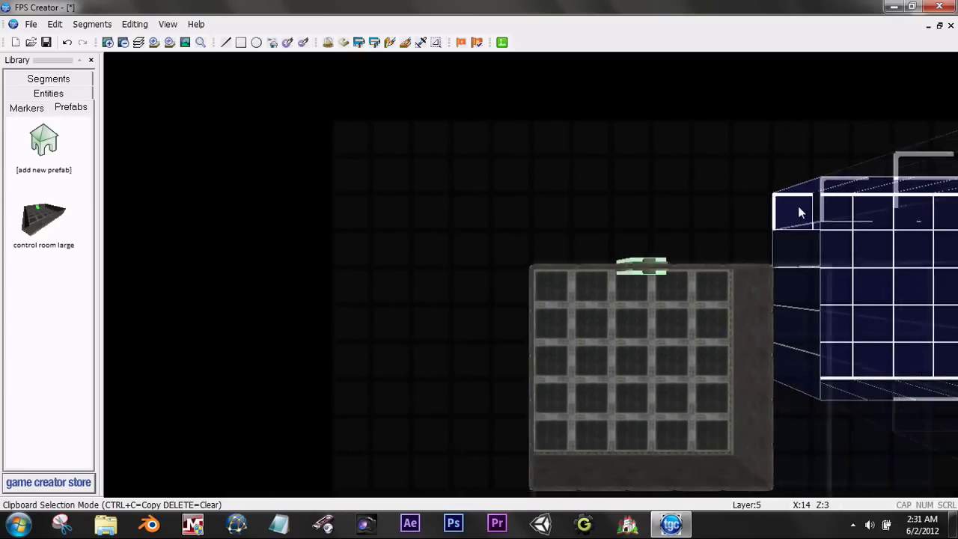
key(Down)
key(Right)
key(Right)
key(Right)
key(Right)
key(Right)
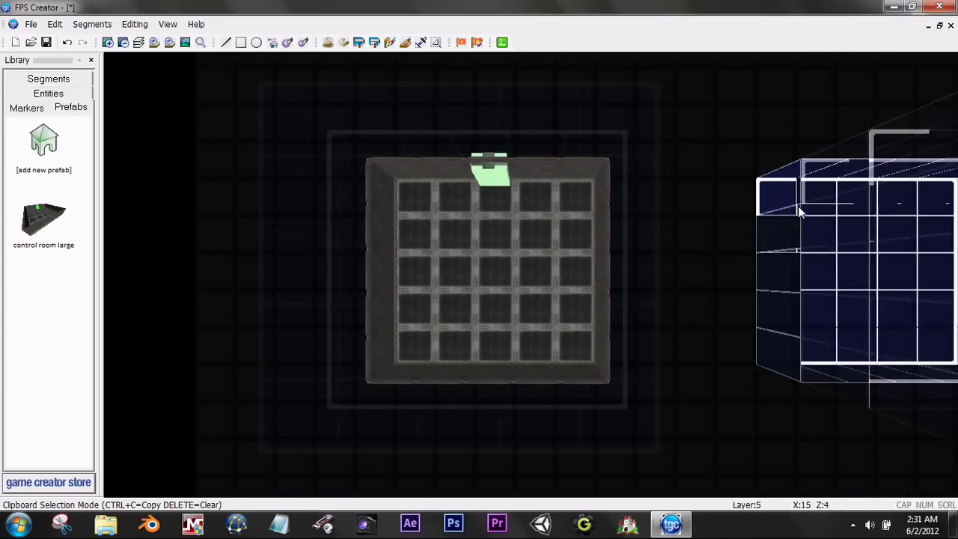
key(Left)
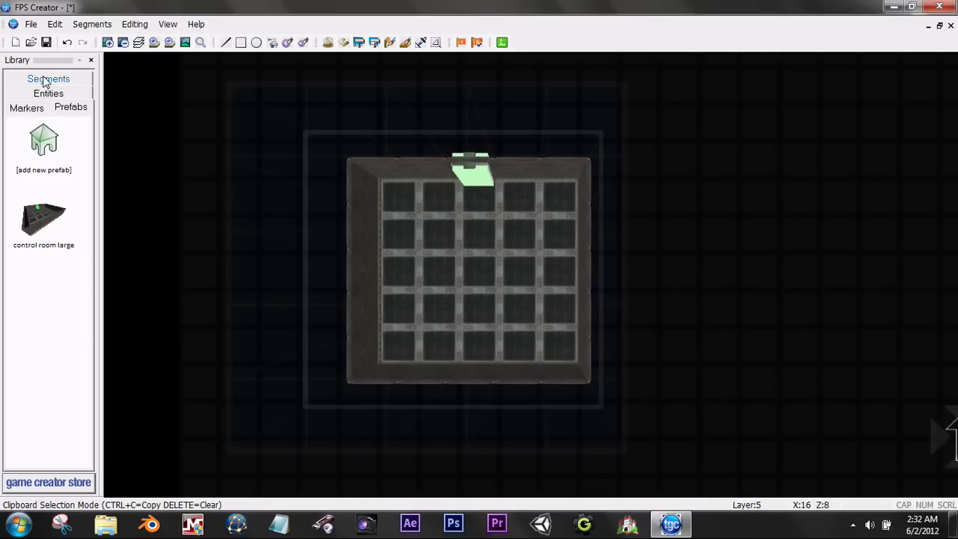
Step: Look through the segments that came with the control room, then the available prefabs and markers
click(45, 81)
scroll(86, 364, down, 4)
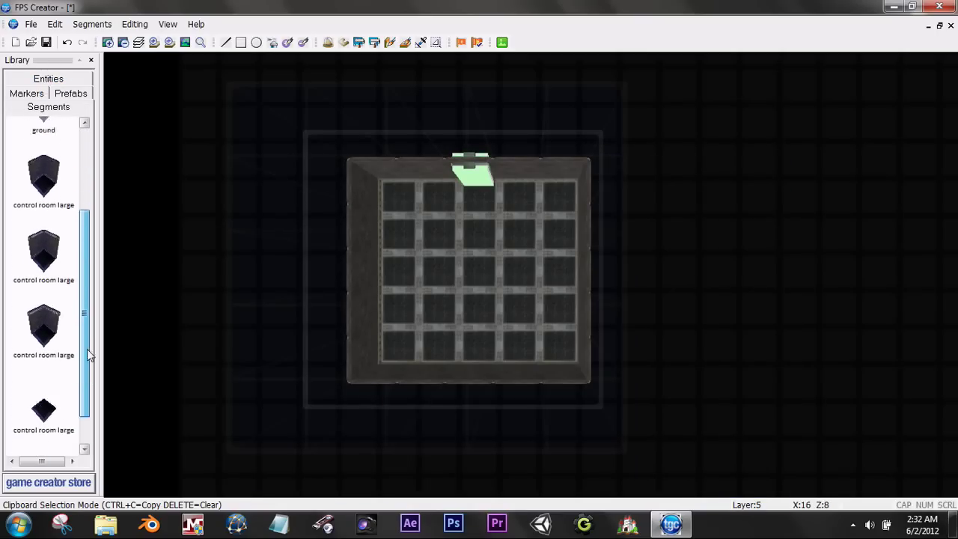
scroll(88, 355, up, 2)
click(75, 346)
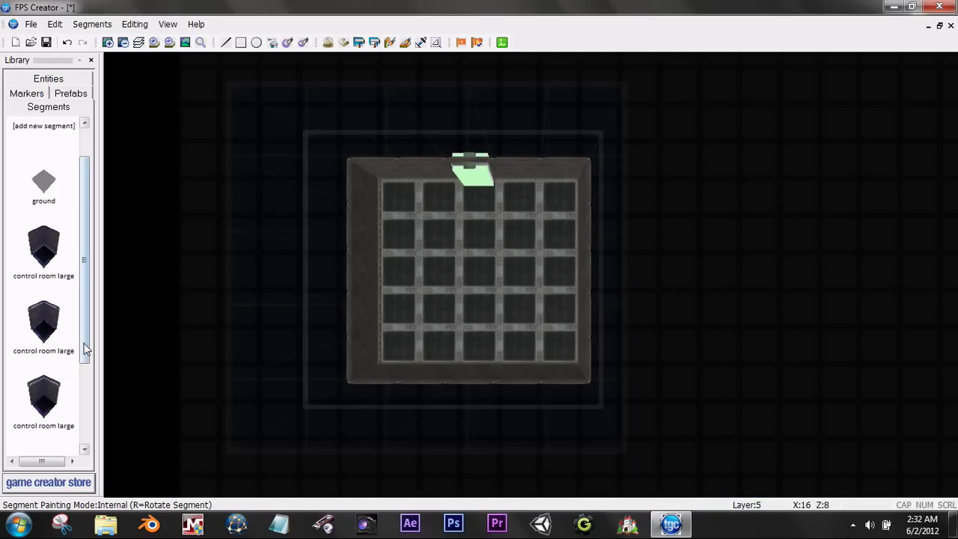
scroll(85, 348, down, 3)
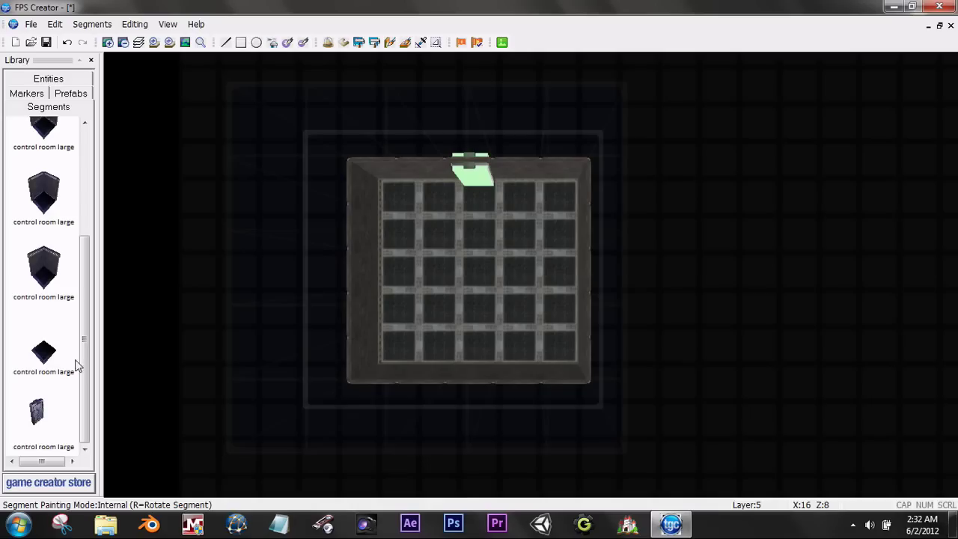
scroll(75, 364, up, 5)
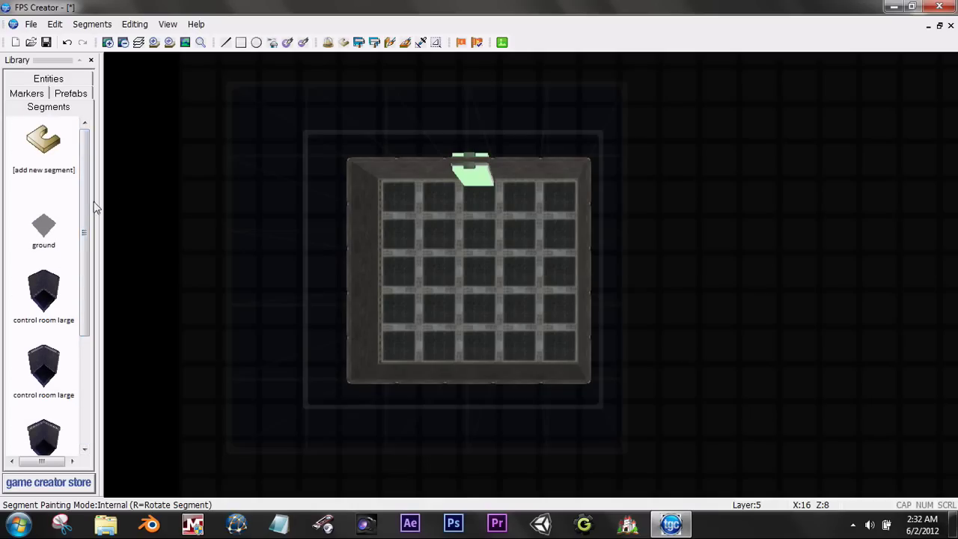
drag(84, 225, 114, 456)
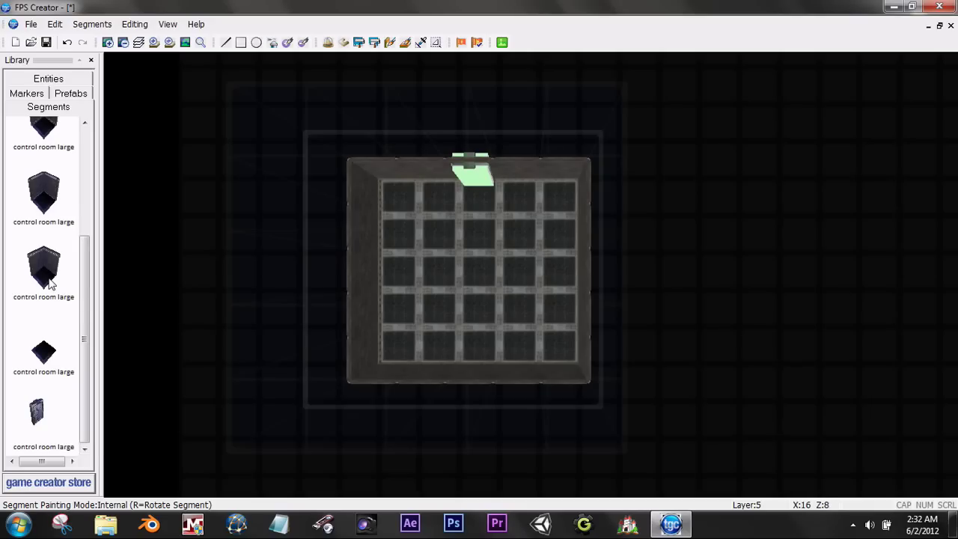
scroll(49, 282, up, 5)
click(71, 93)
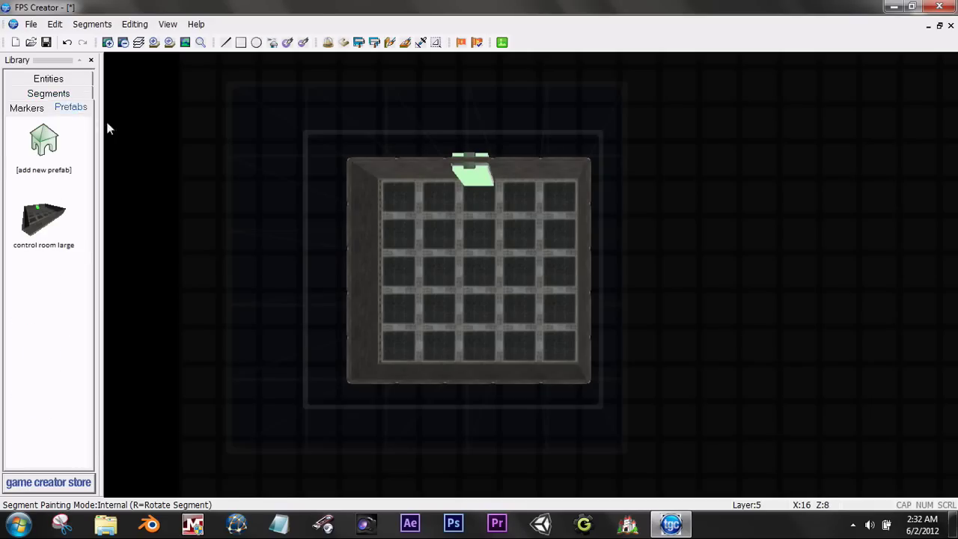
click(29, 109)
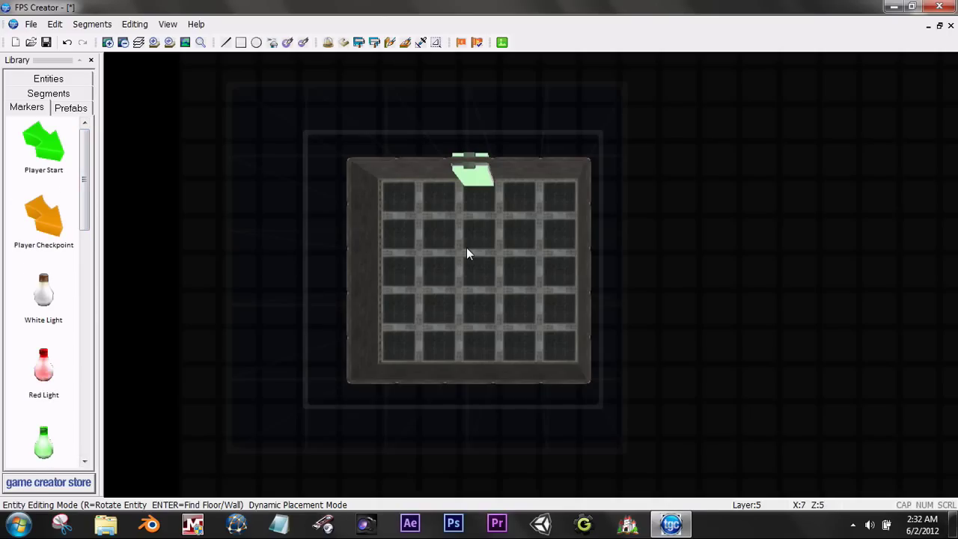
Step: Inspect the free grid space on all sides of the control room and the map's edges
key(Up)
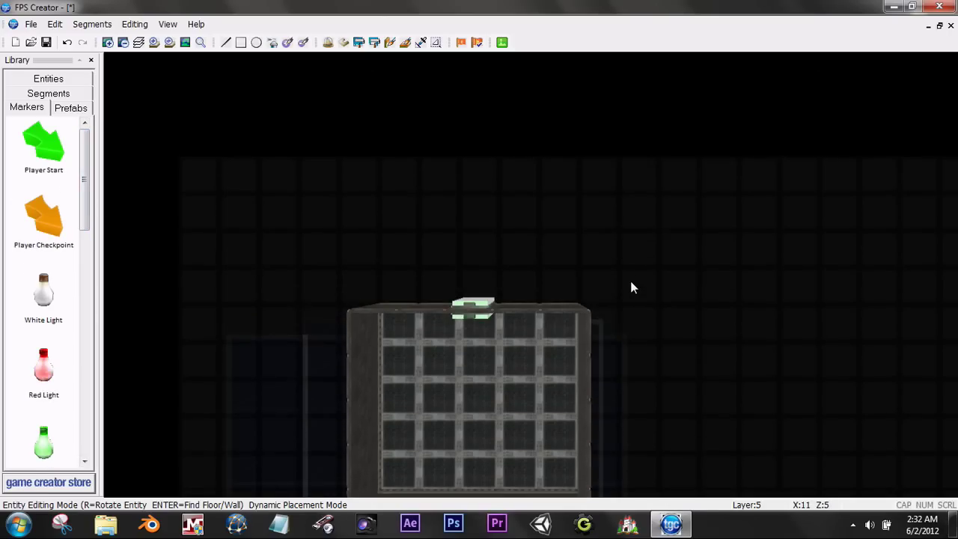
key(Left)
key(Right)
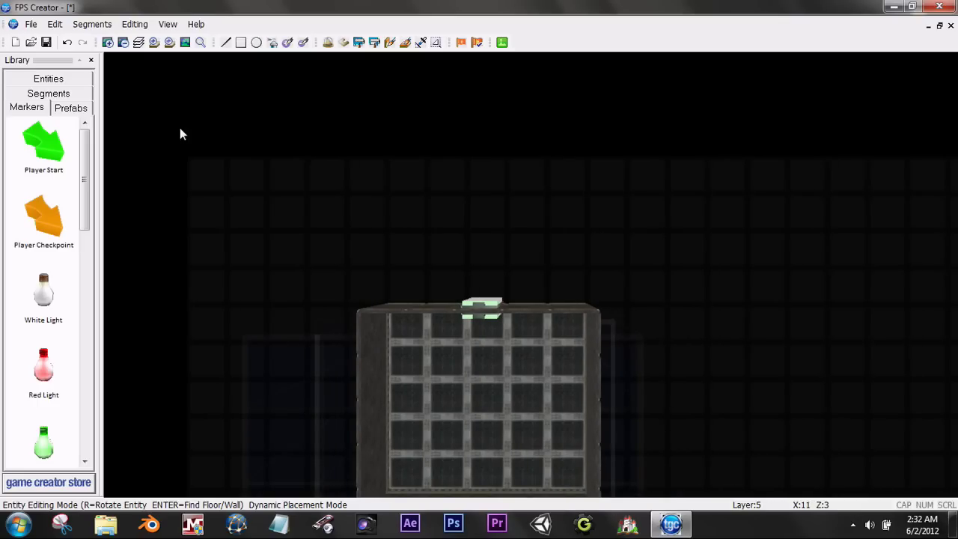
key(Down)
key(Right)
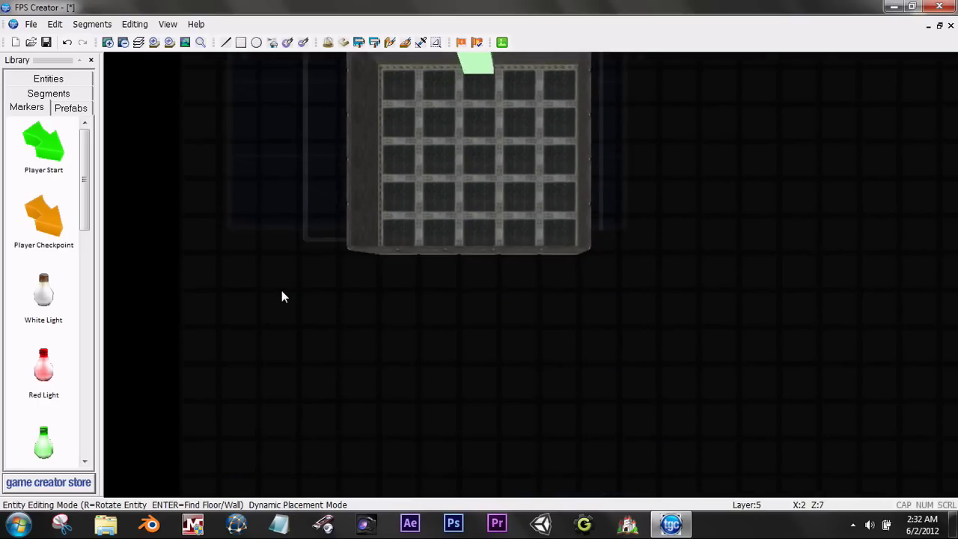
key(Right)
key(Up)
key(Right)
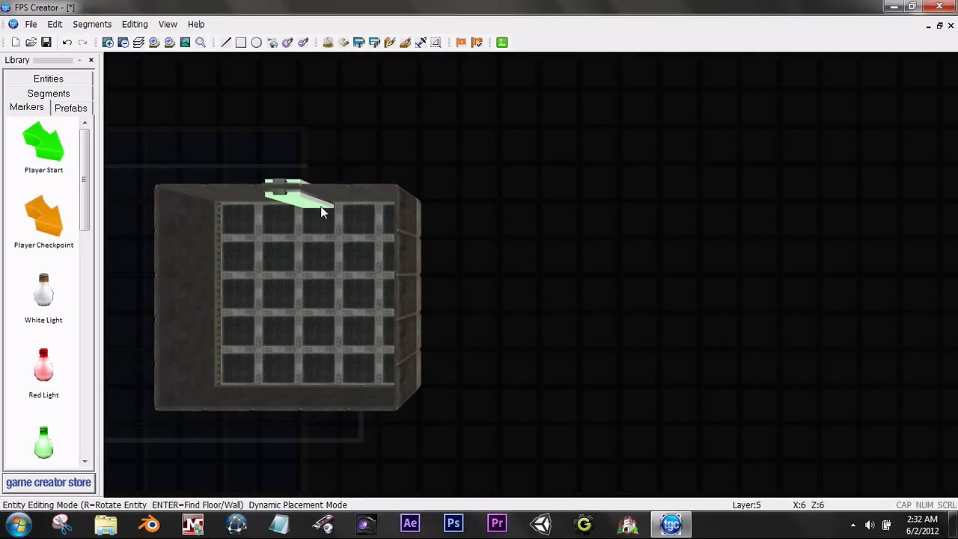
key(Down)
key(Left)
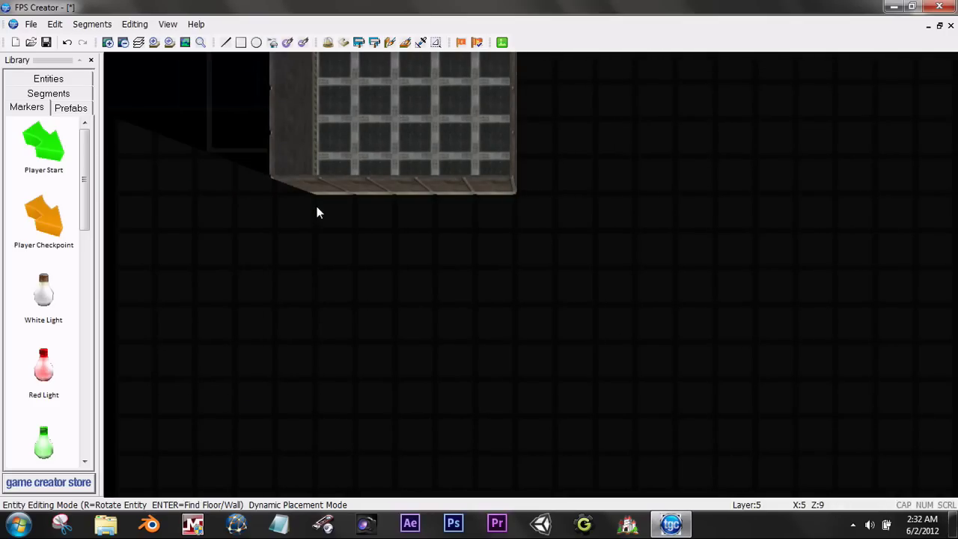
Step: Add the "chateau" prefab from the prefab library to the level's library
click(78, 108)
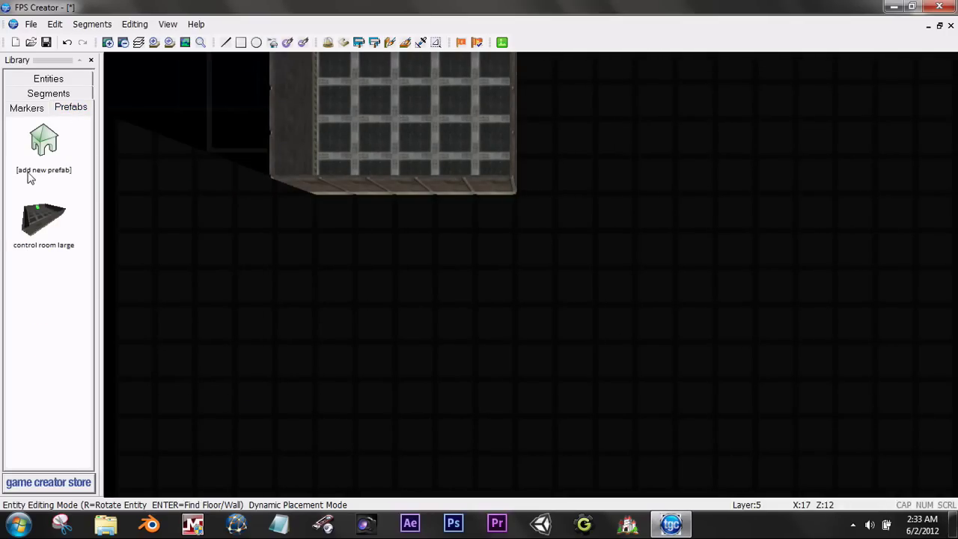
click(45, 150)
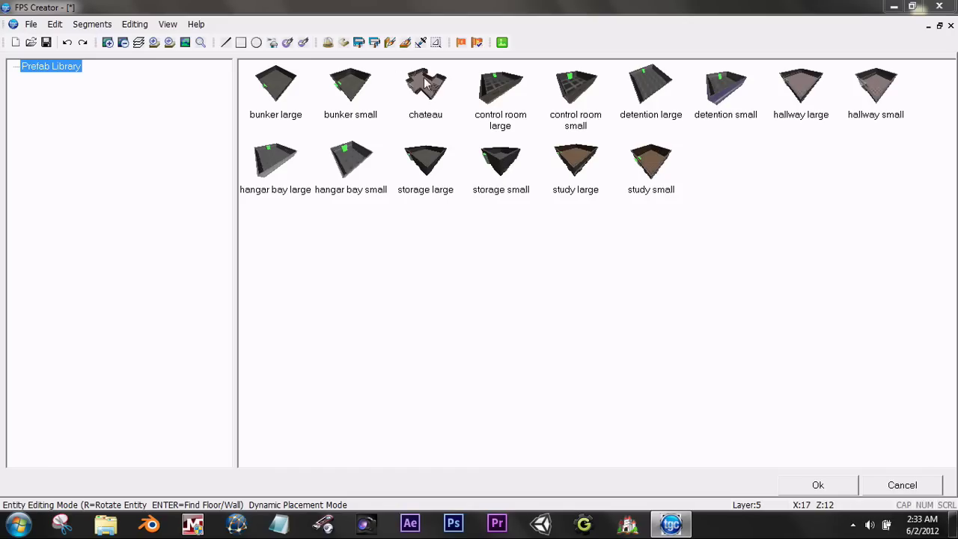
click(427, 99)
click(836, 486)
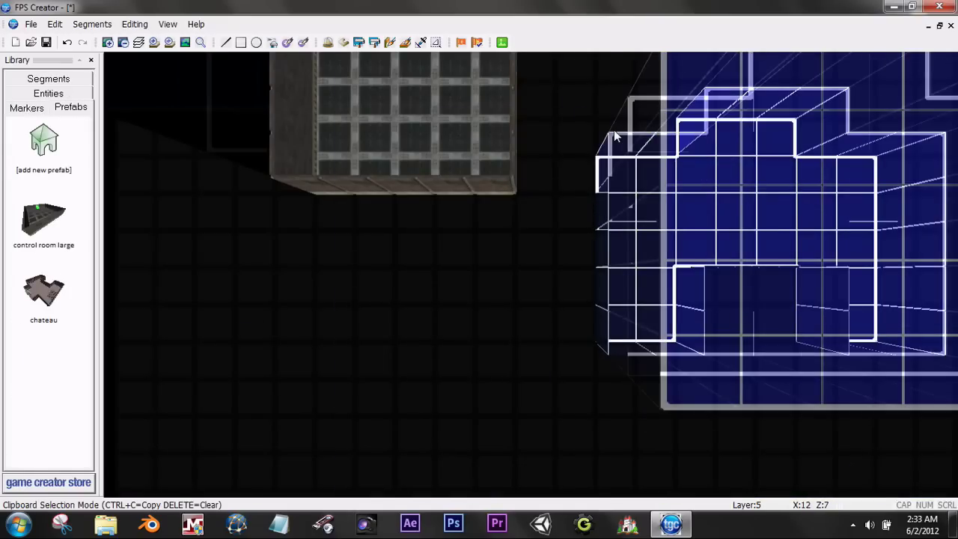
Step: Rotate the chateau prefab so its narrow entrance section faces the right side of the control room
scroll(614, 136, up, 5)
scroll(613, 136, down, 1)
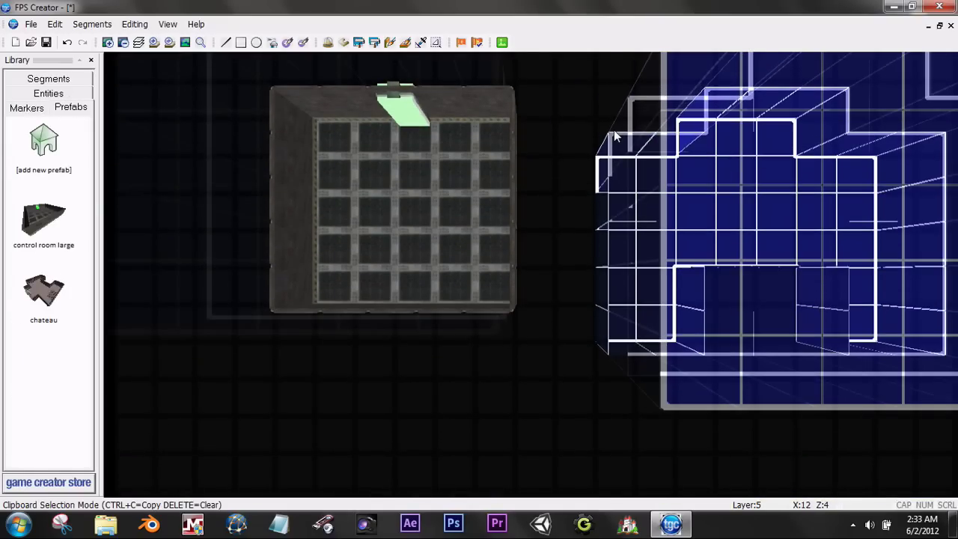
key(r)
key(r)
key(r)
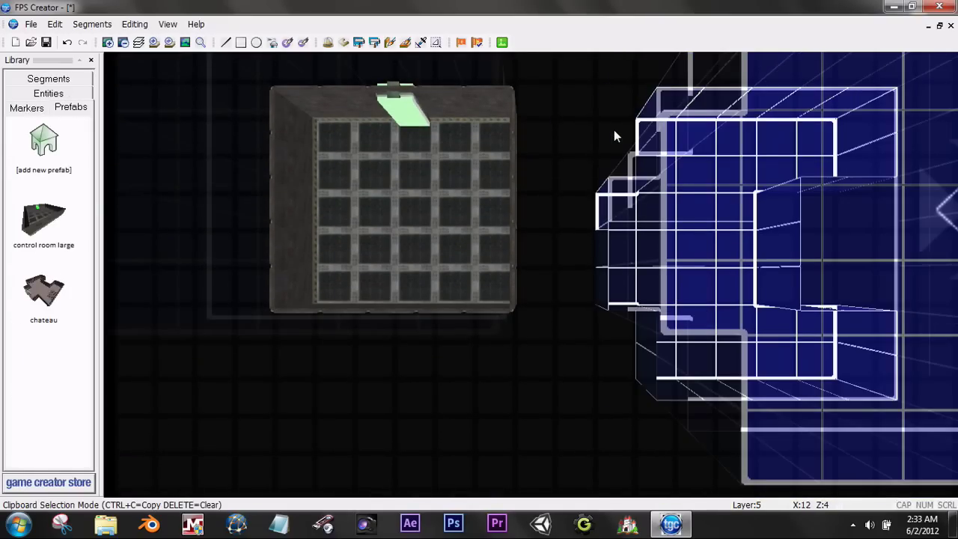
key(Left)
key(Left)
key(Left)
key(Right)
key(Right)
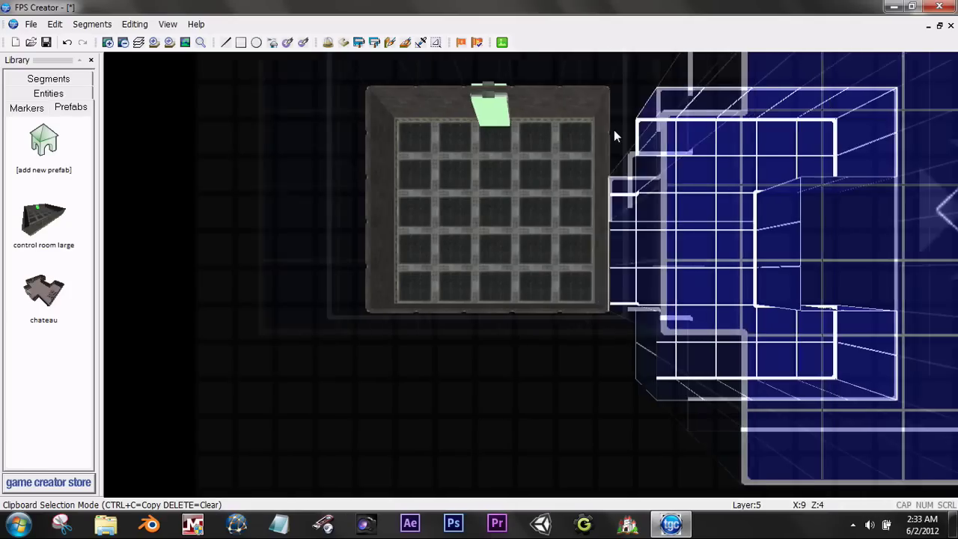
key(Up)
key(Up)
key(Left)
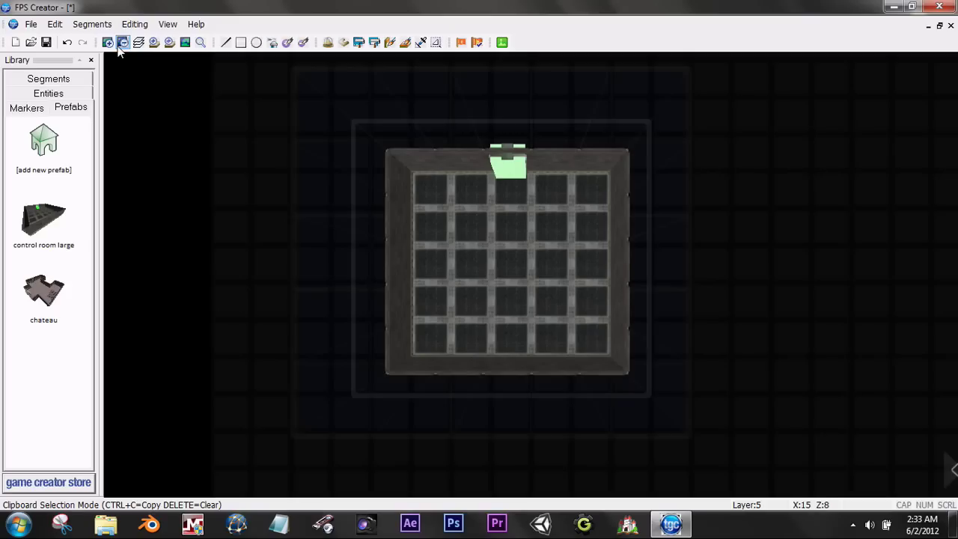
Step: Examine the control room across layers 3 to 6 of the level and return to layer 5
click(121, 42)
click(120, 45)
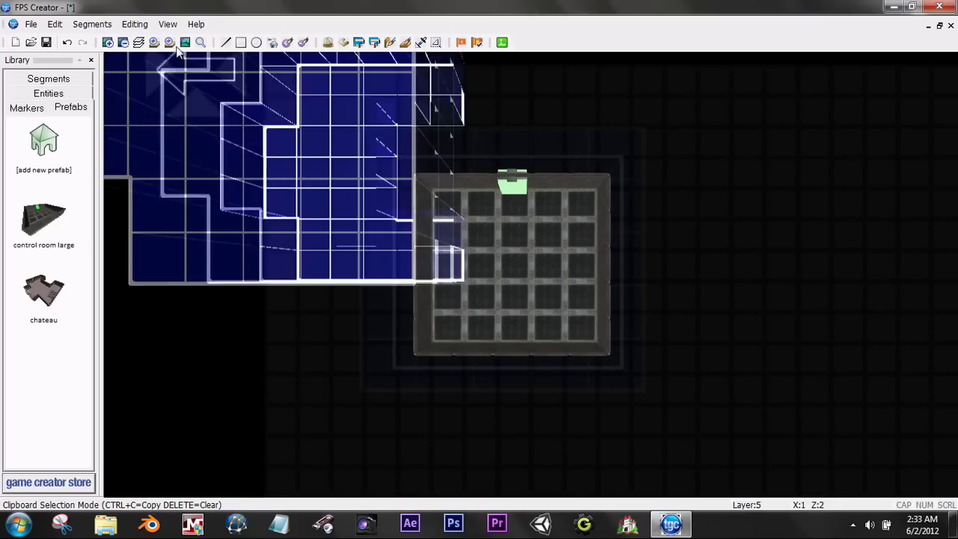
click(169, 42)
click(169, 42)
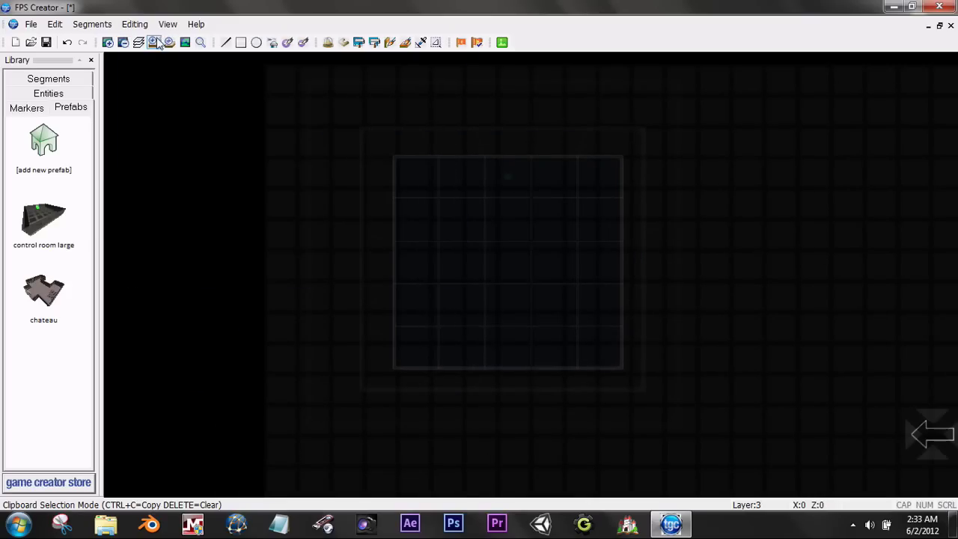
click(154, 42)
click(155, 42)
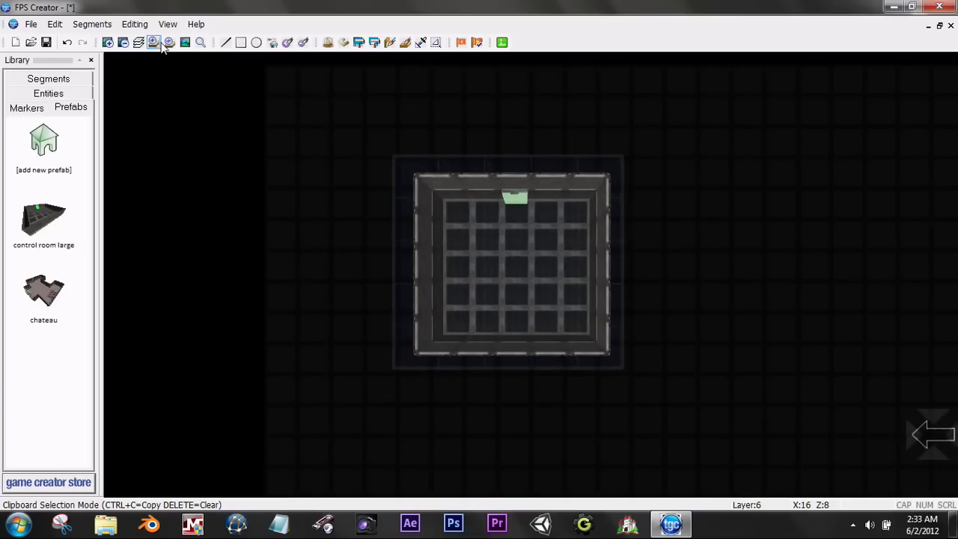
click(168, 43)
Step: Place the rotated chateau on layer 5 with its narrow entrance joined to the control room's right wall
click(108, 42)
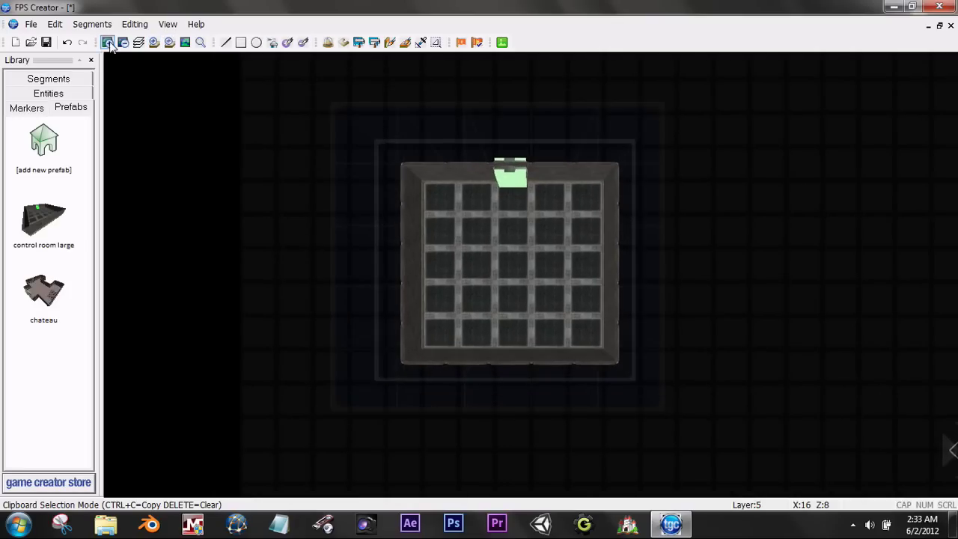
click(108, 43)
click(122, 43)
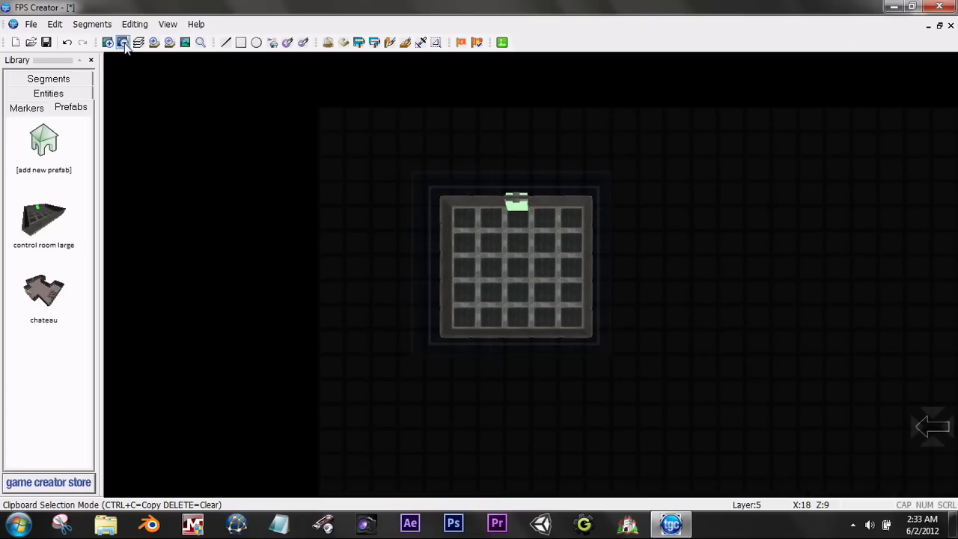
click(607, 212)
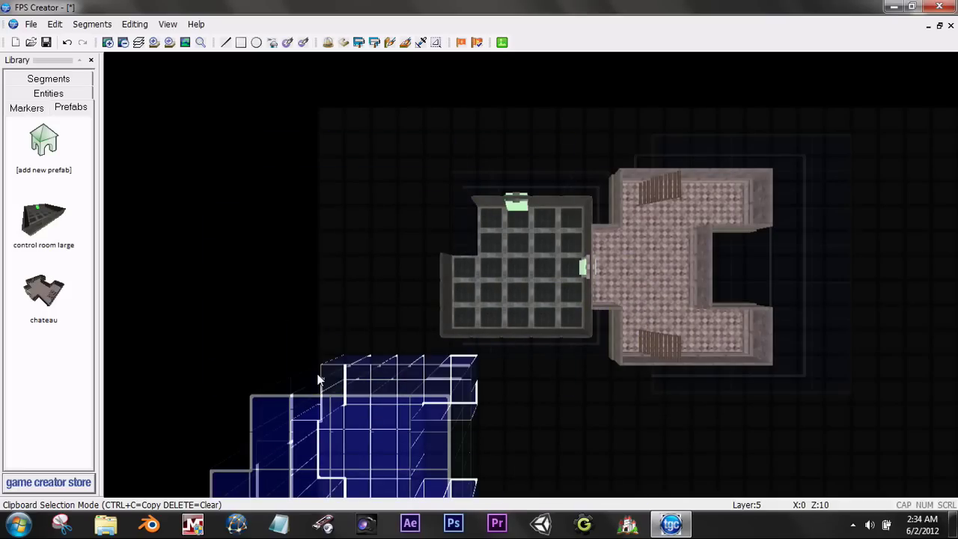
Step: Add the "study small" prefab to the level's library and place it over the control room's upper-left corner
click(45, 150)
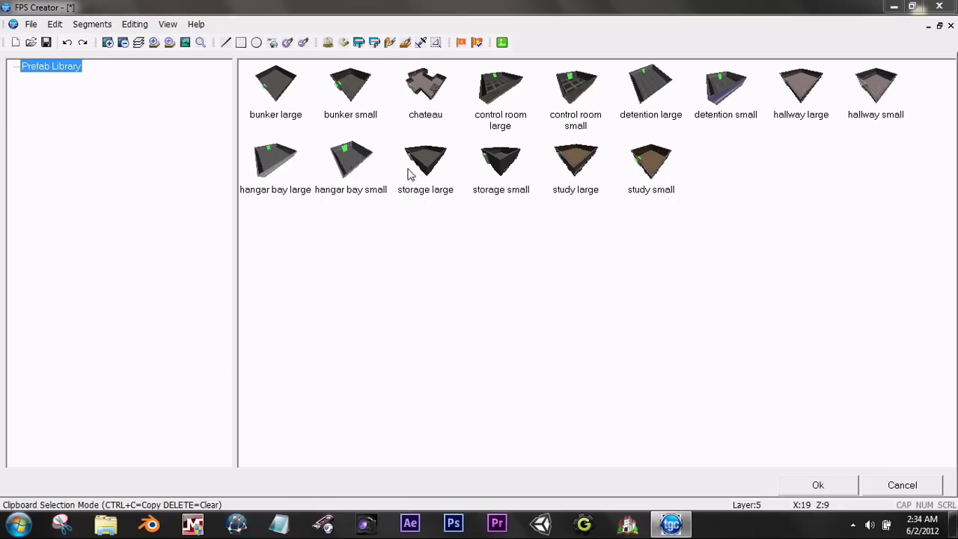
click(651, 169)
click(814, 485)
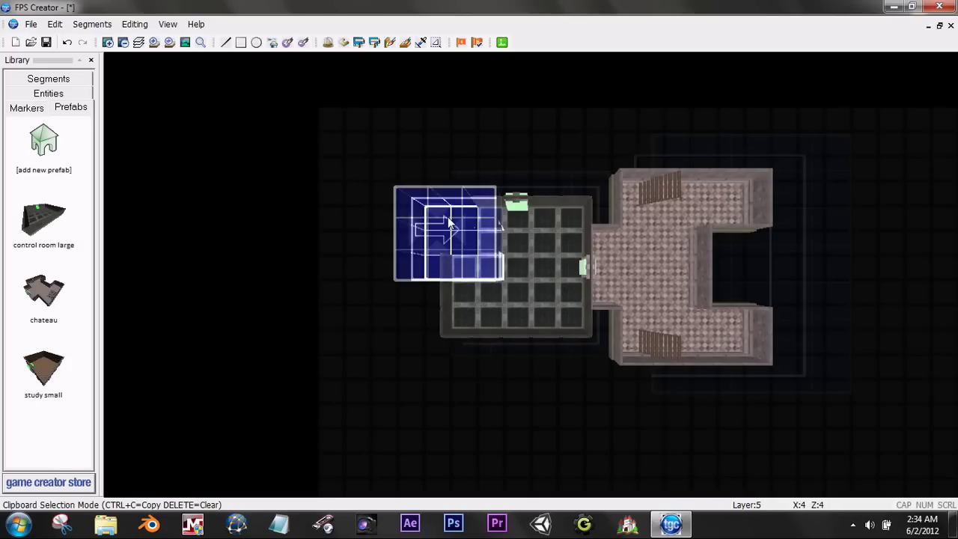
click(449, 222)
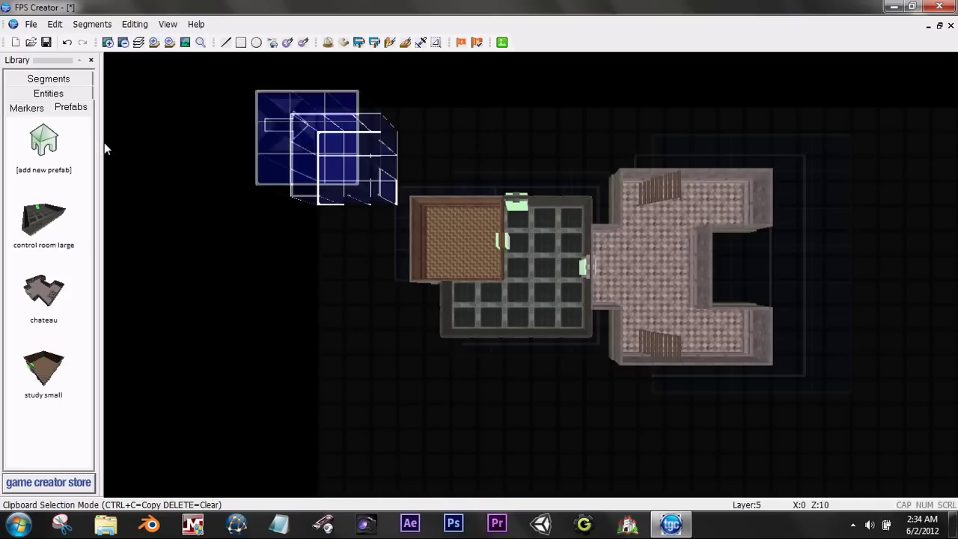
Step: Inspect the layout of the joined study, control room and chateau and the map area around them
key(Right)
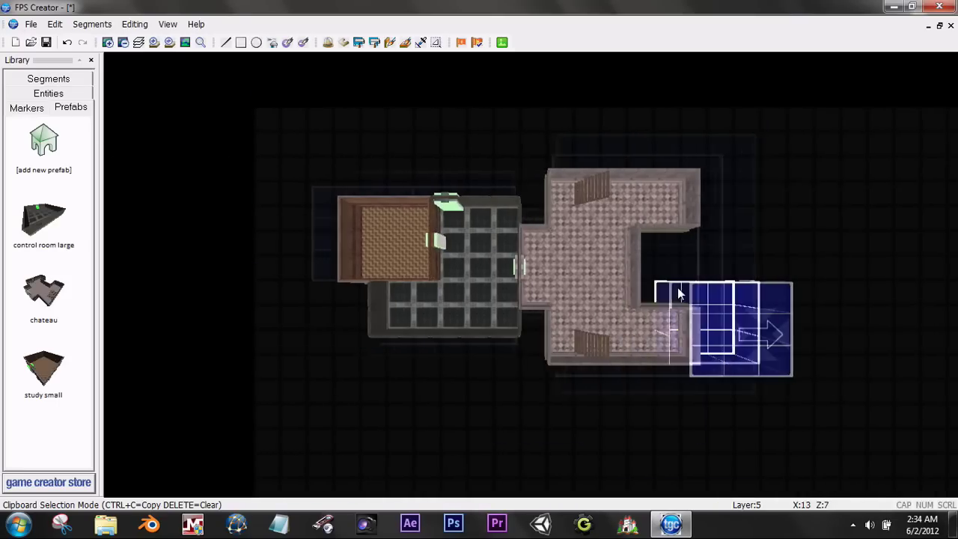
key(Left)
key(Up)
key(Down)
key(Left)
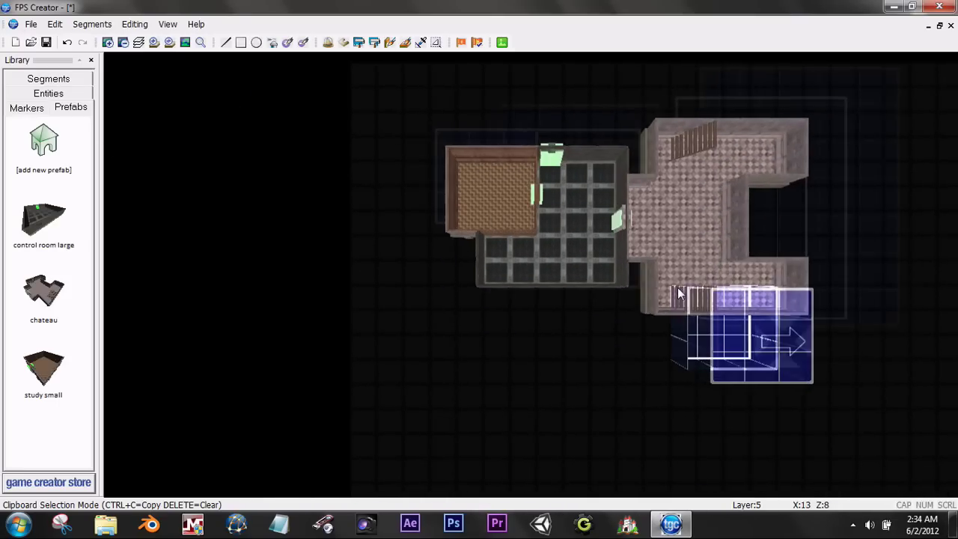
key(Up)
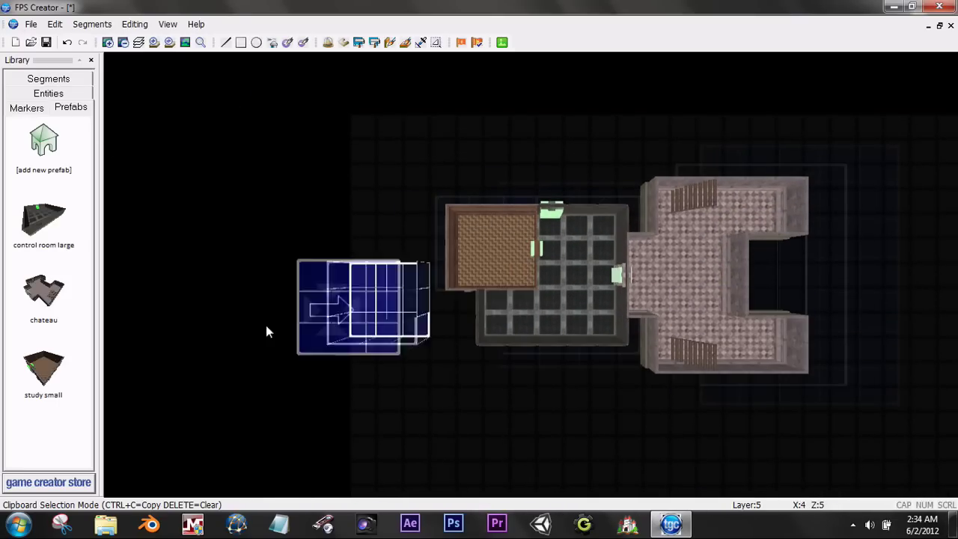
Step: Open the entity library and look through the ww2 characters and the furniturea, furnitureb and furniturec sets
click(51, 93)
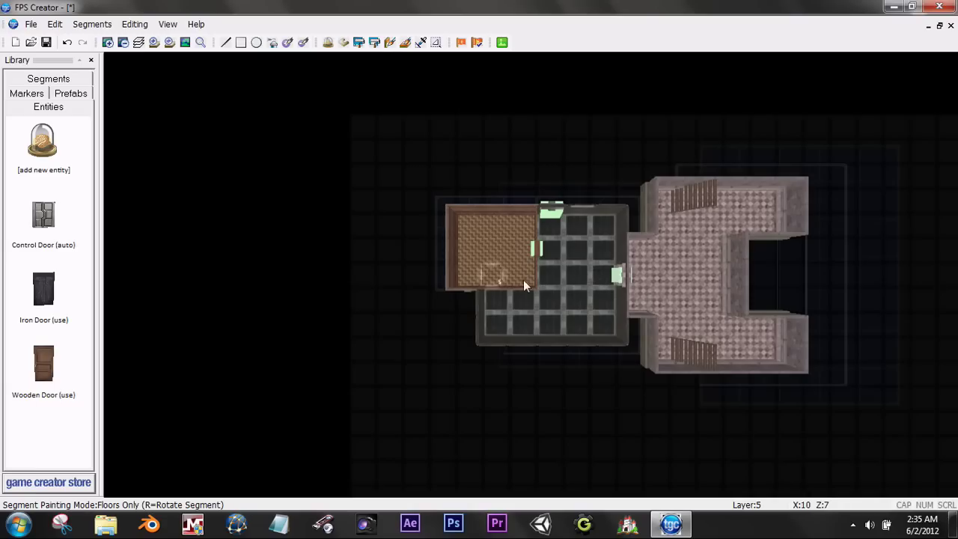
click(70, 95)
click(45, 93)
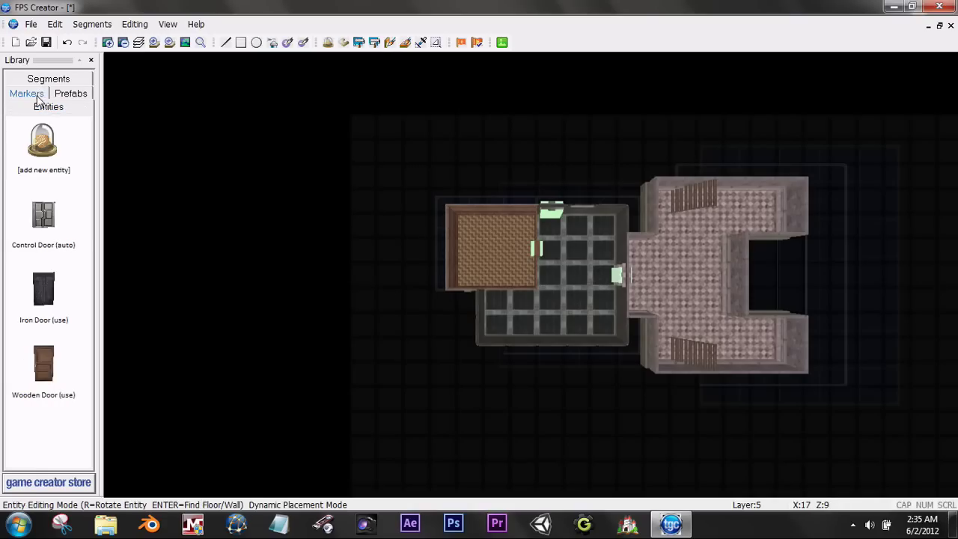
click(45, 146)
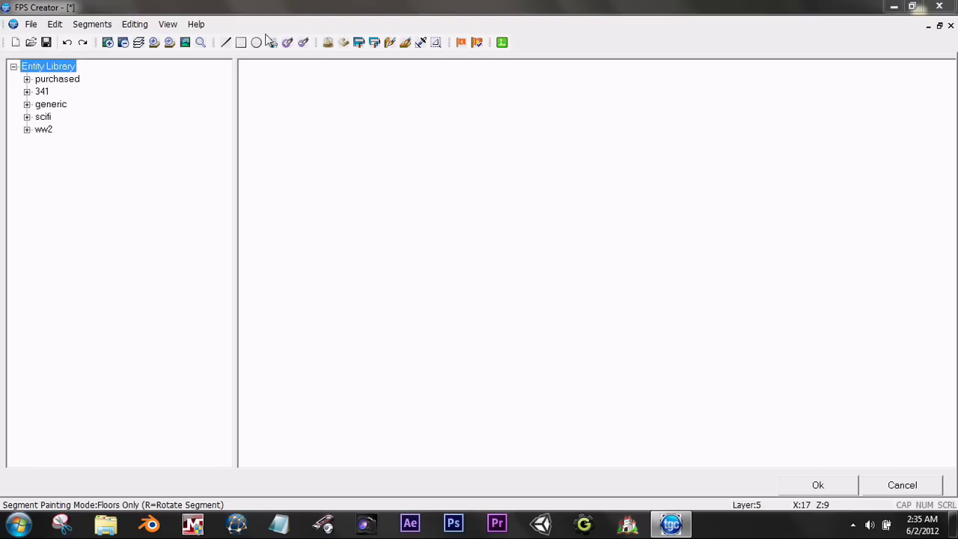
click(27, 131)
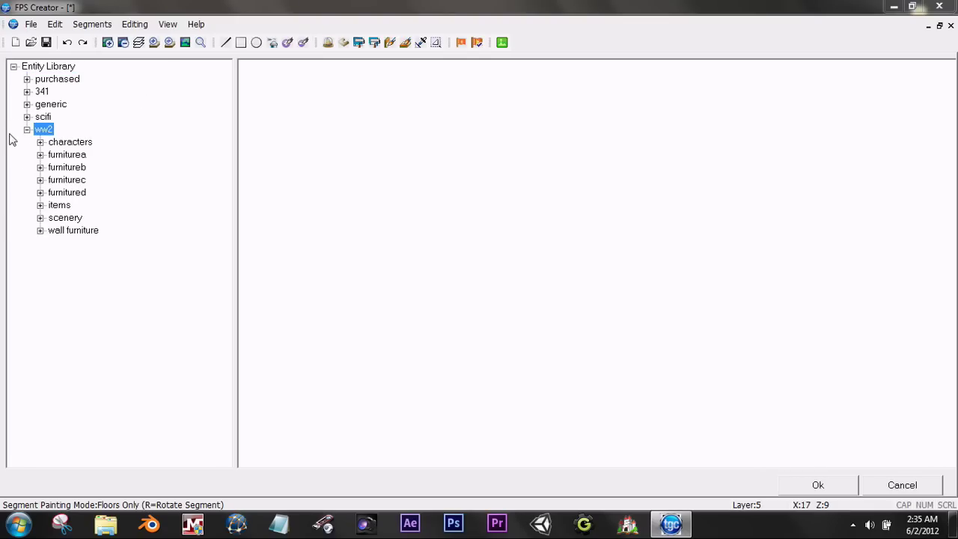
click(70, 142)
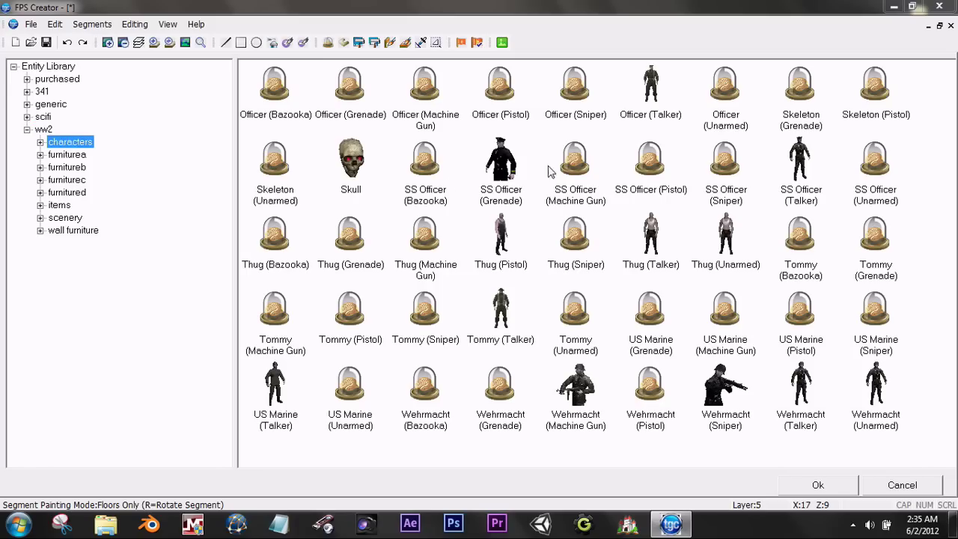
click(41, 155)
click(40, 168)
click(41, 180)
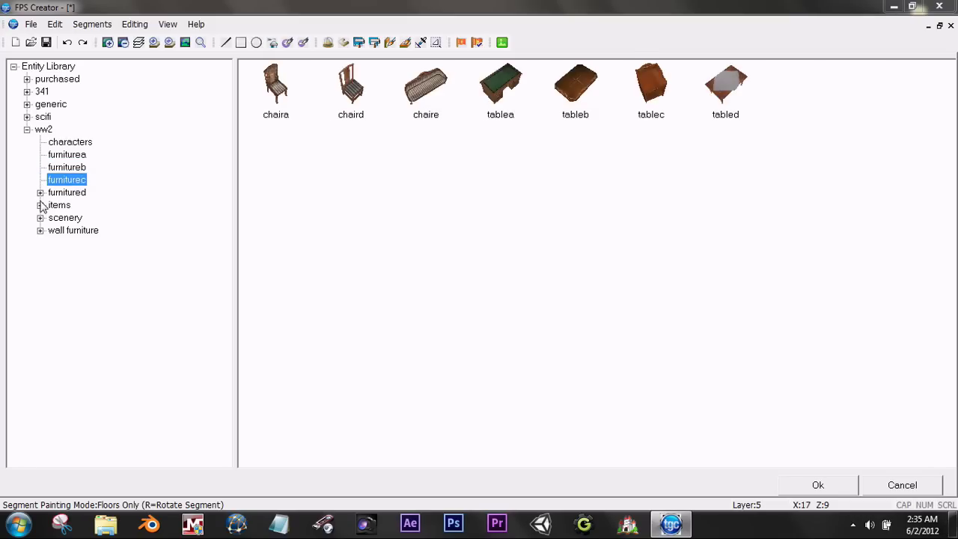
Step: Look through the remaining ww2 entity groups: items, furnitured, scenery with its doors and glass, and wall furniture
click(42, 205)
click(41, 193)
click(41, 218)
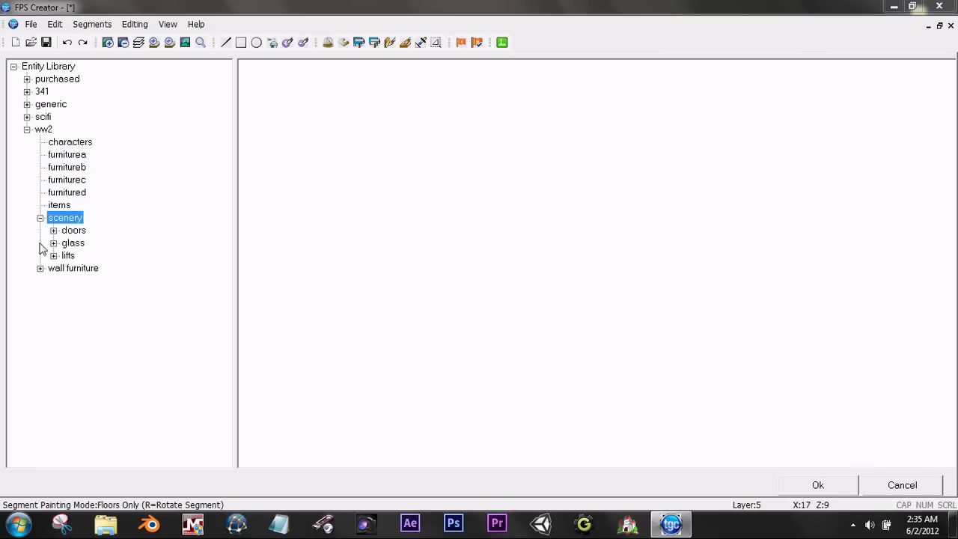
click(42, 268)
click(72, 230)
click(72, 244)
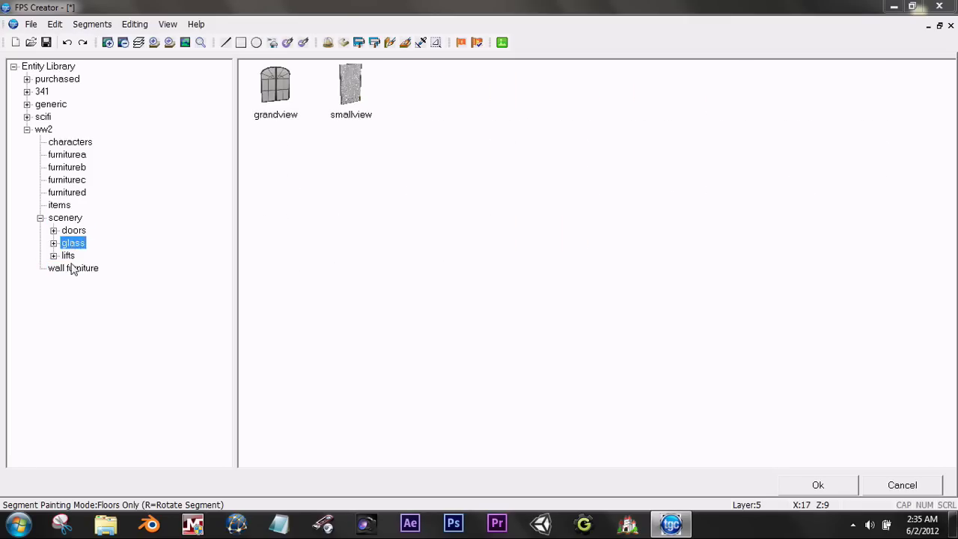
click(73, 268)
Step: Add the "tommygun" from the ww2 items to the level's entities
click(60, 206)
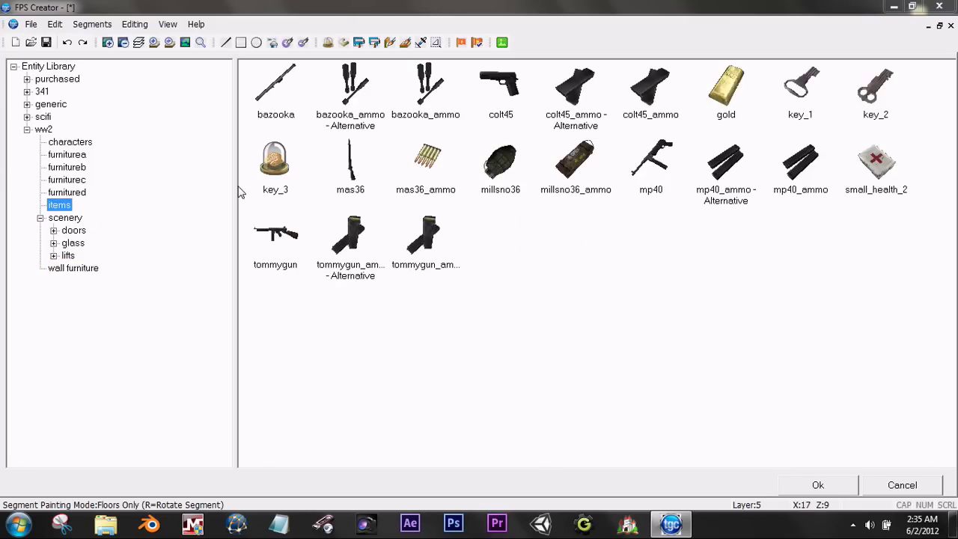
click(270, 250)
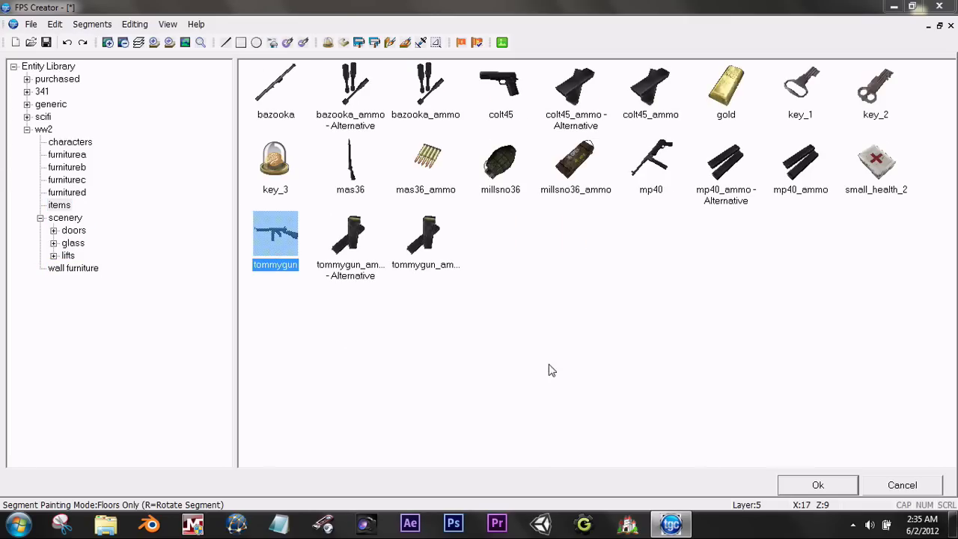
click(817, 487)
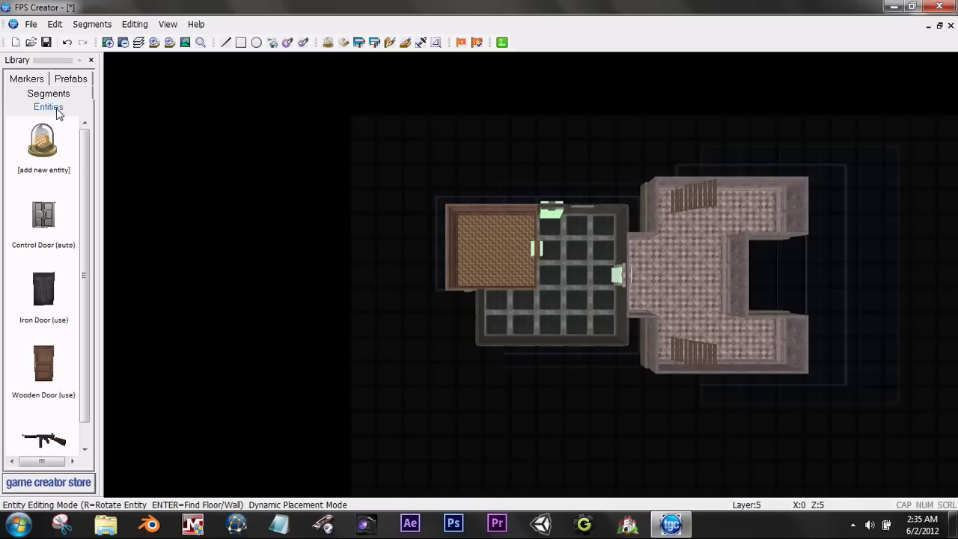
Step: Place the Player Start marker on the empty grid just outside the small study's upper-left corner
click(26, 78)
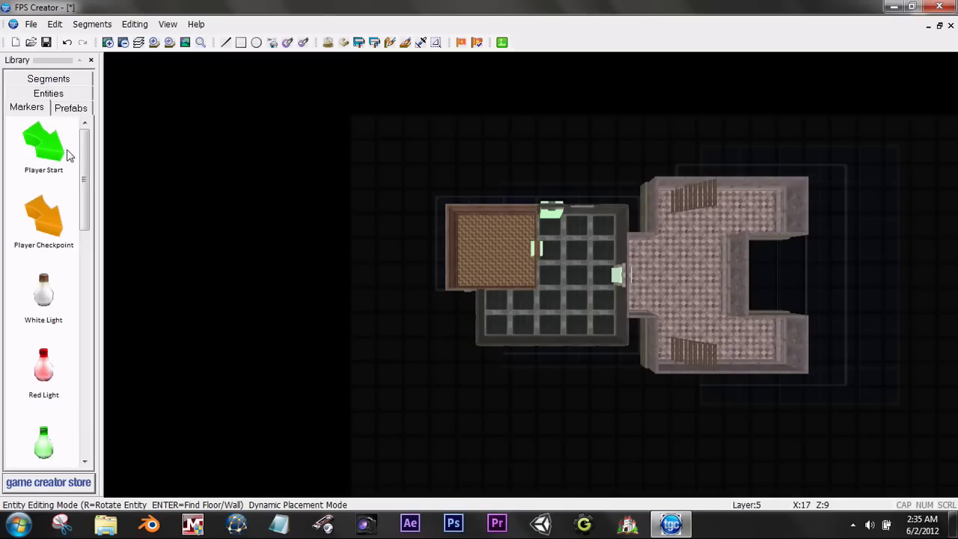
click(56, 137)
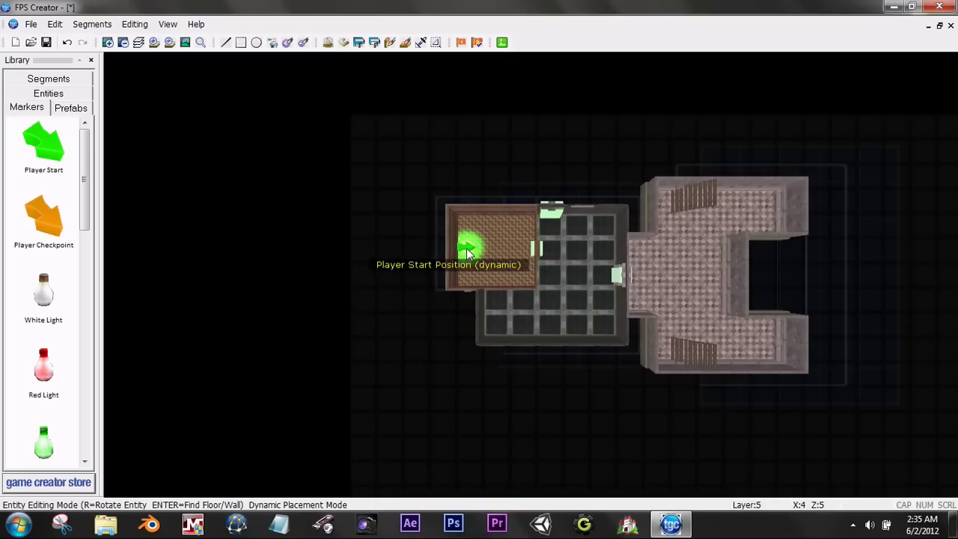
click(469, 248)
click(416, 169)
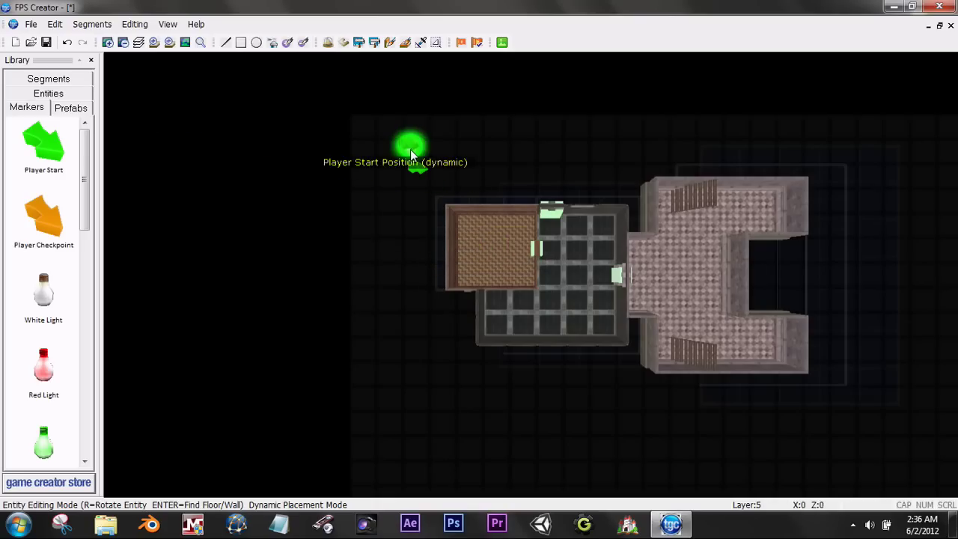
right_click(274, 218)
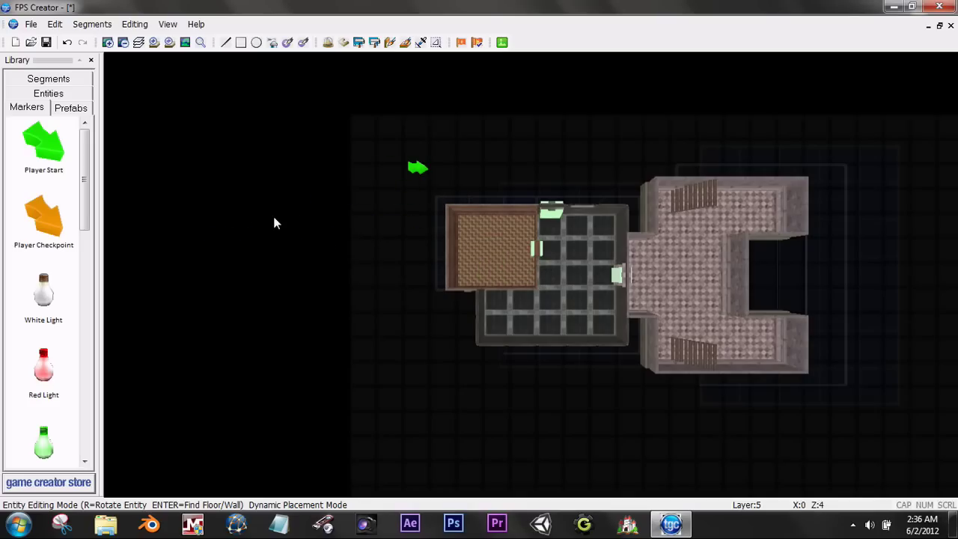
Step: Move the Player Start marker into the small study, beside the wall opposite the door to the control room
click(412, 172)
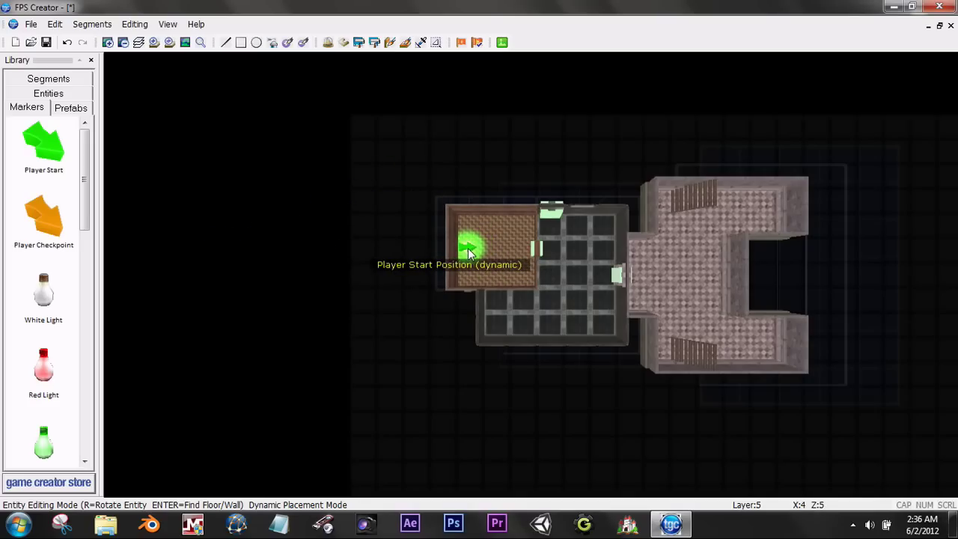
click(467, 255)
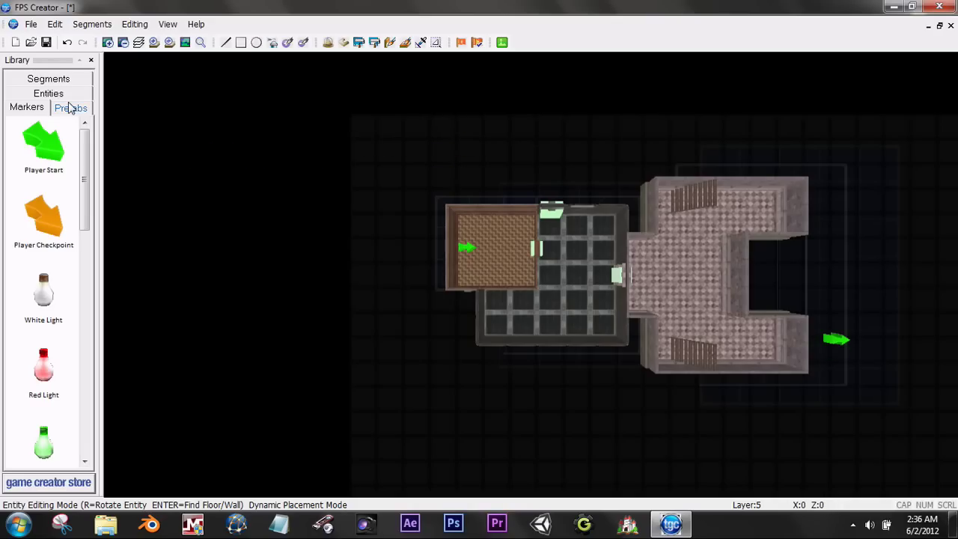
click(107, 42)
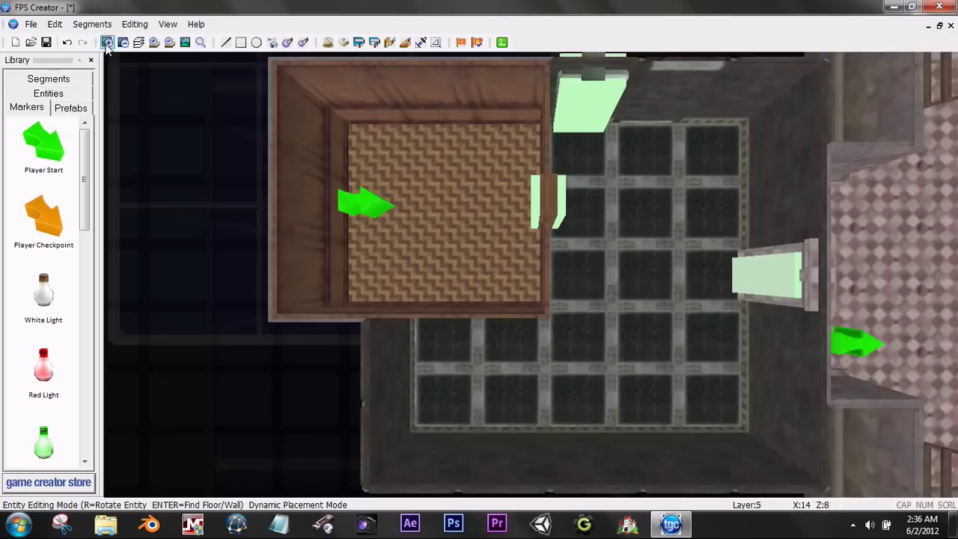
key(Left)
key(Up)
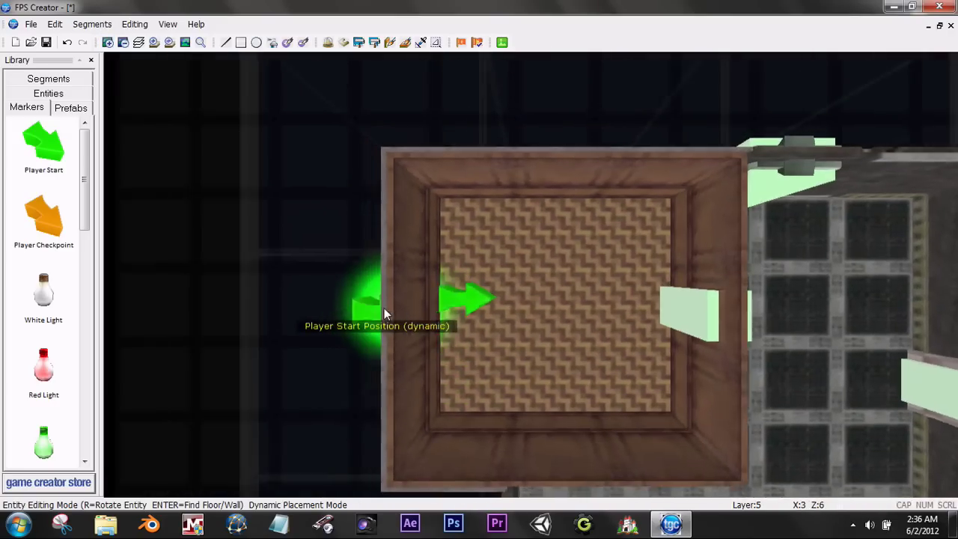
Step: Choose the "tommygun" from the ww2 items as the entity to position in the level
key(Left)
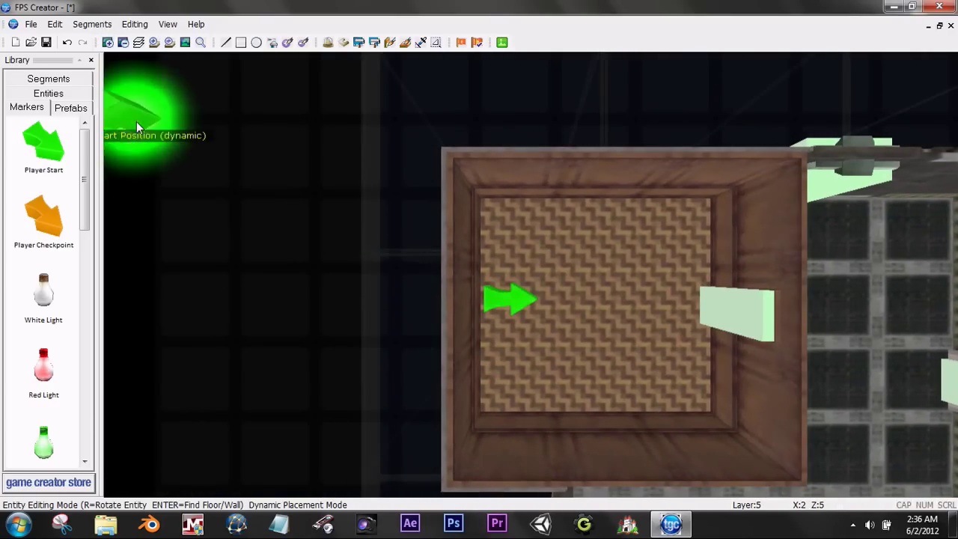
click(48, 93)
click(54, 150)
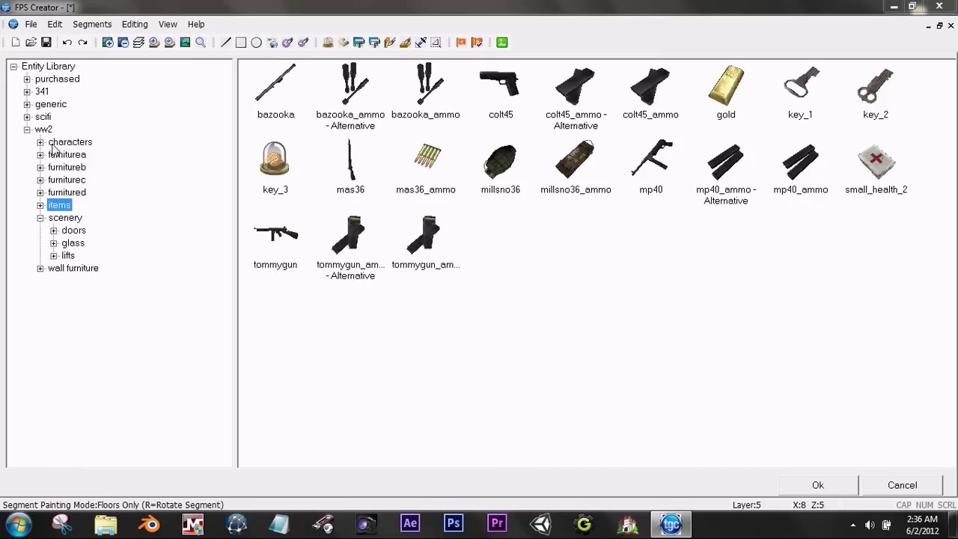
click(277, 247)
click(819, 485)
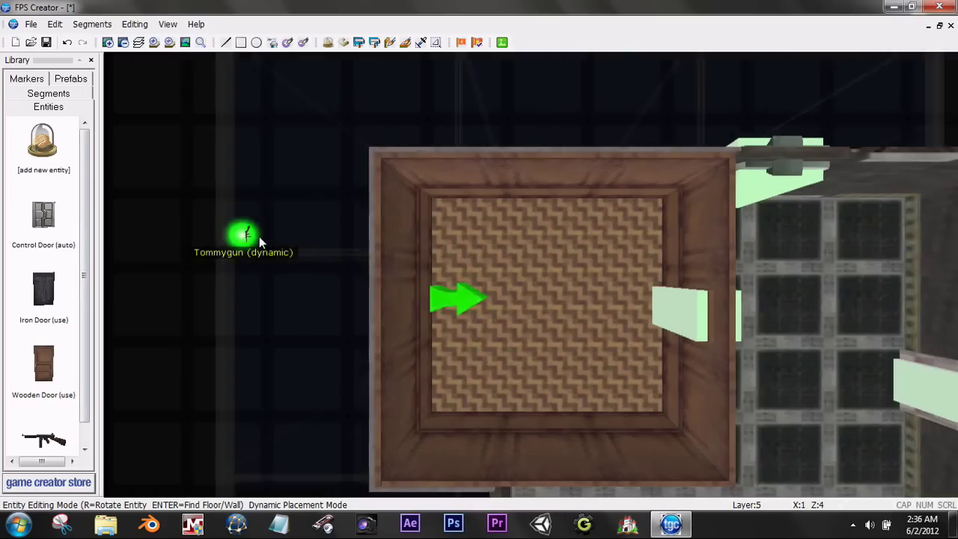
key(Right)
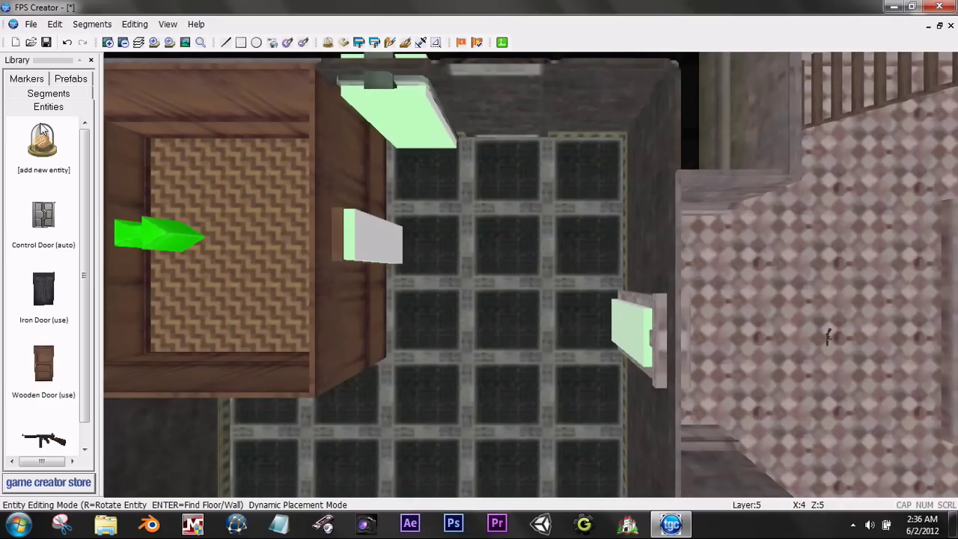
Step: Add the "Thug (Pistol)" from the ww2 characters to the level's entities
click(41, 139)
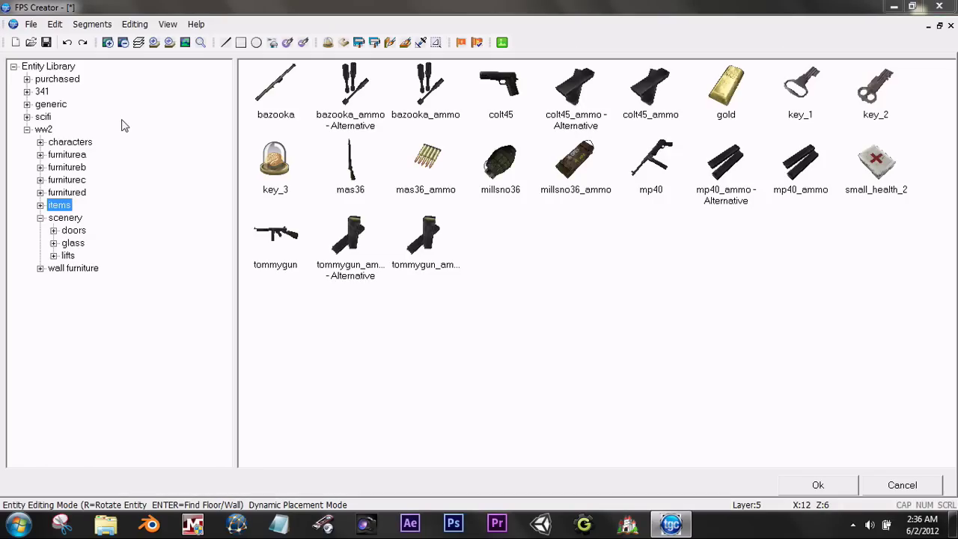
click(66, 141)
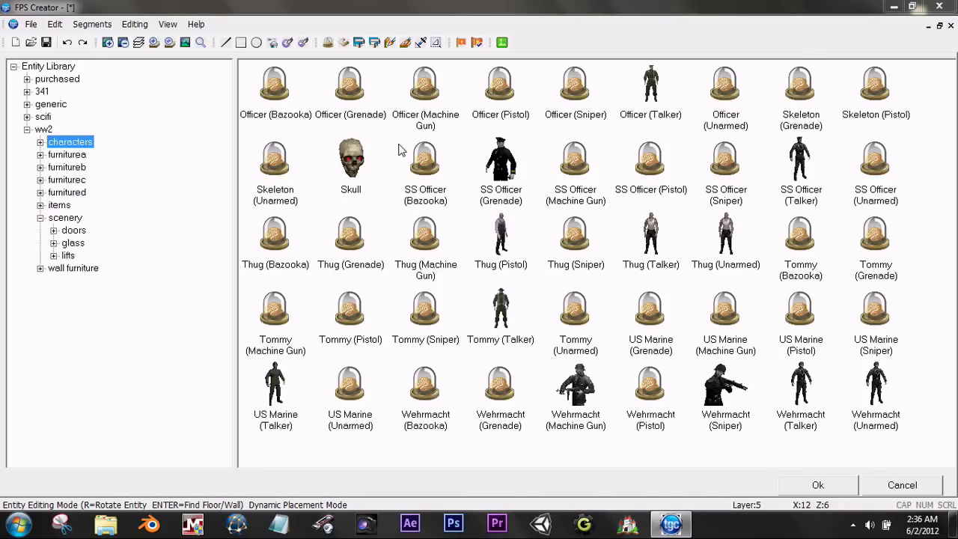
click(503, 248)
click(801, 484)
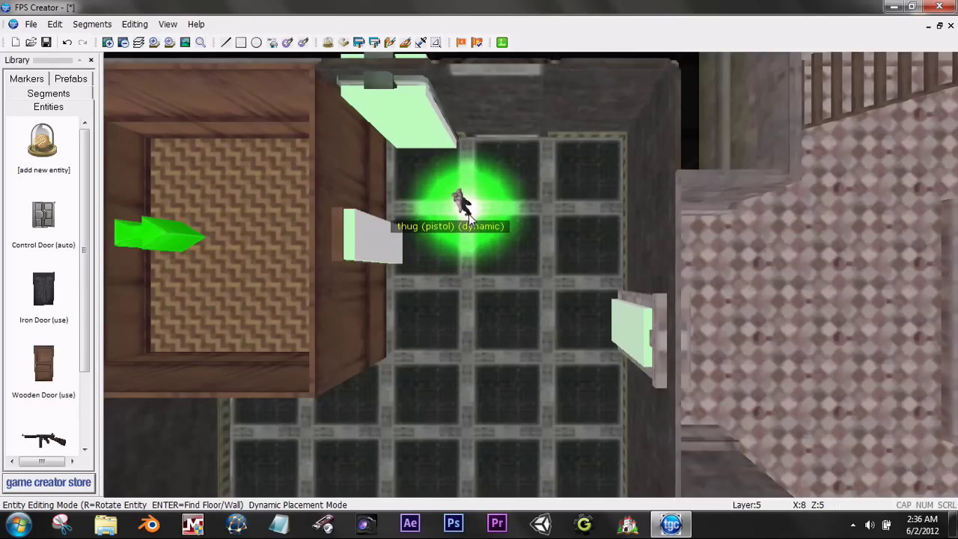
Step: Place two "thug (pistol)" characters in the control room, spaced apart in a line just beyond the small study's door
click(469, 214)
click(470, 284)
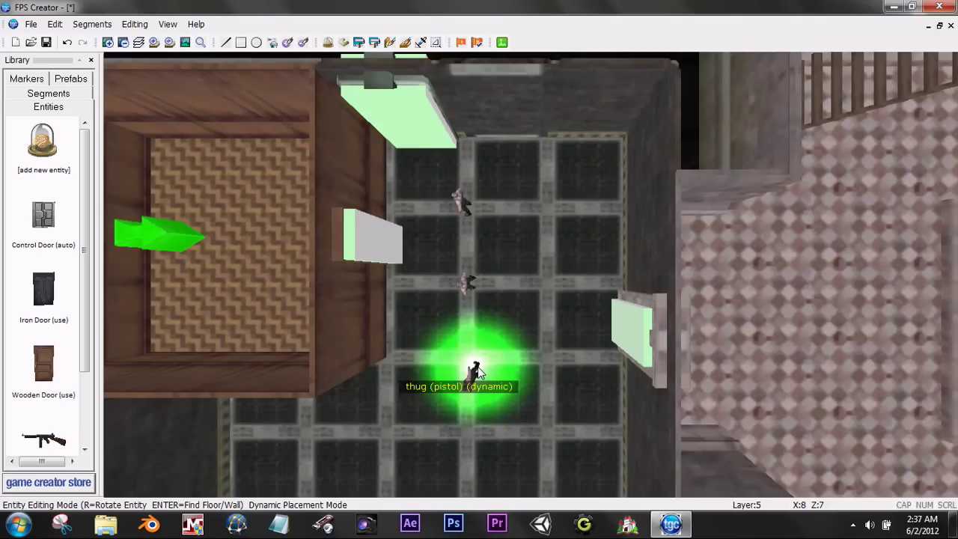
click(476, 367)
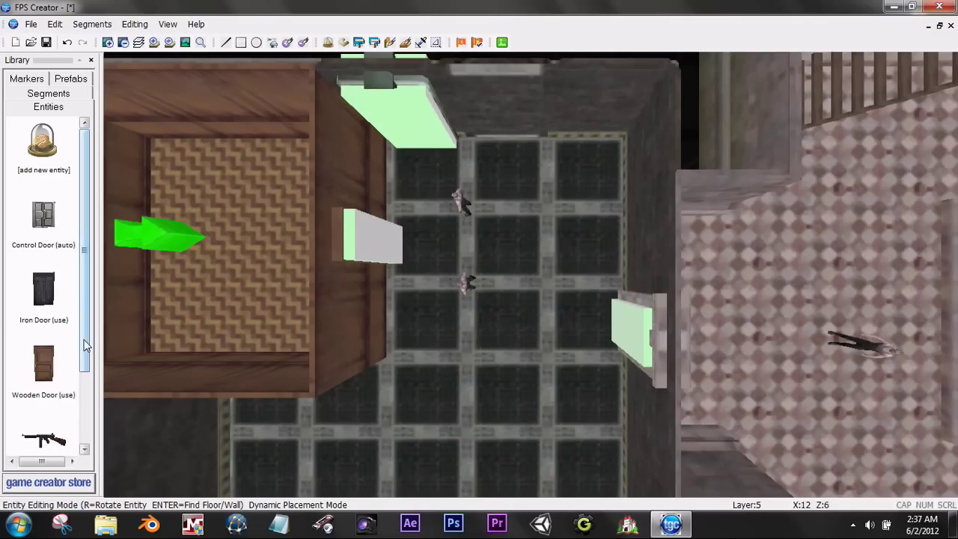
Step: Survey the study, control room and chateau with the "thug (pistol)" entity selected for placement
drag(85, 346, 85, 419)
click(44, 419)
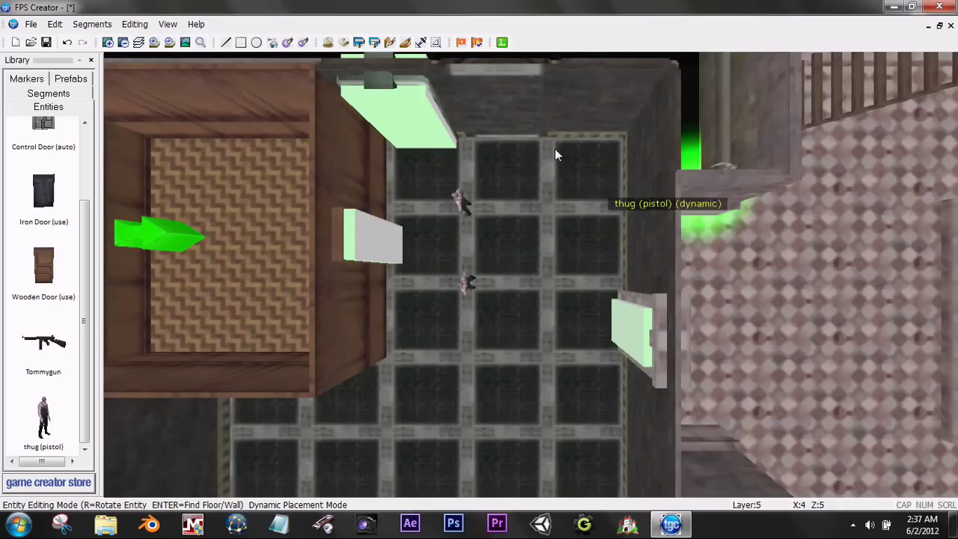
key(Right)
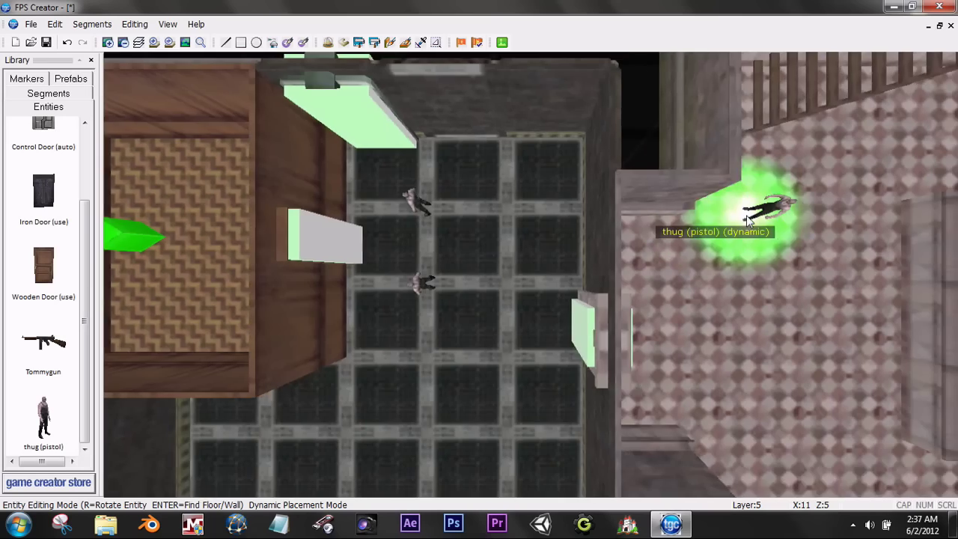
key(Up)
key(Left)
scroll(746, 214, down, 5)
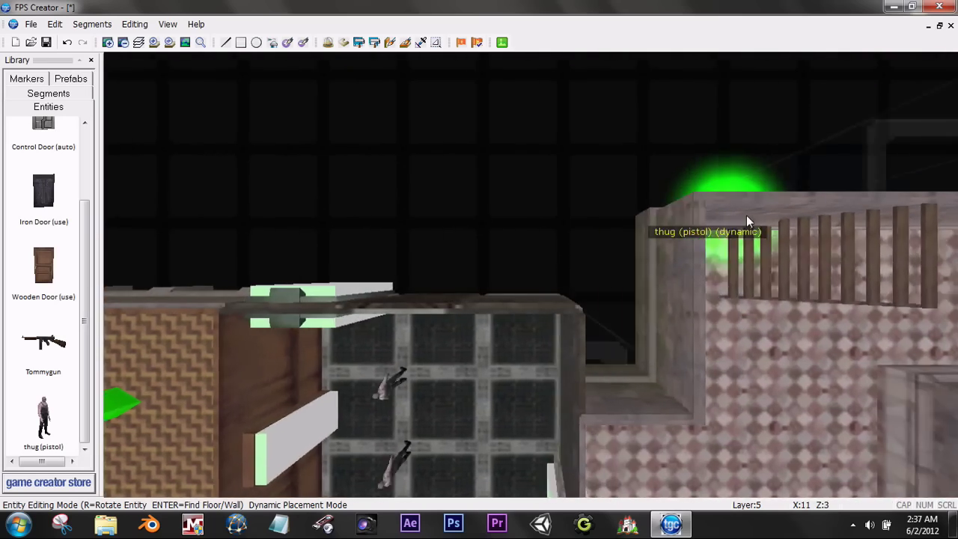
key(Down)
key(Left)
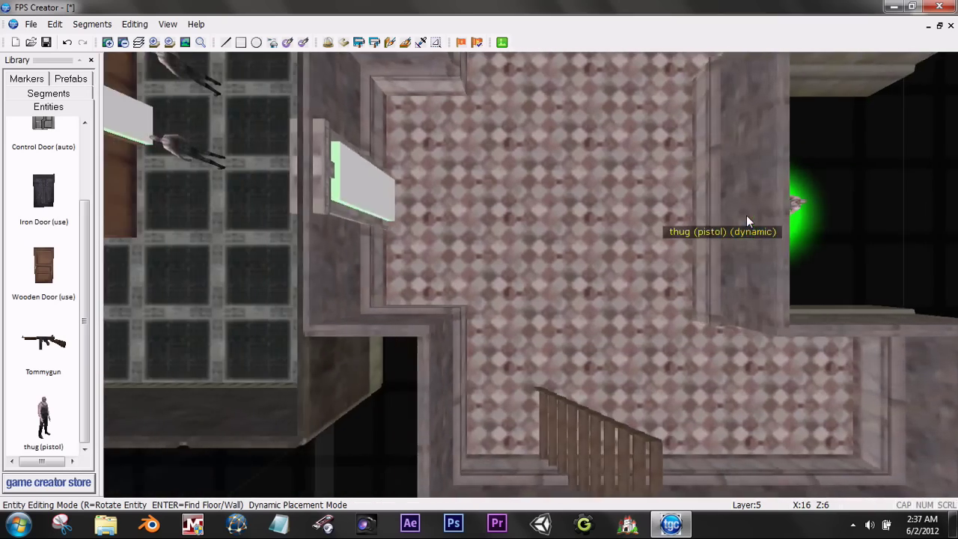
key(Up)
key(Right)
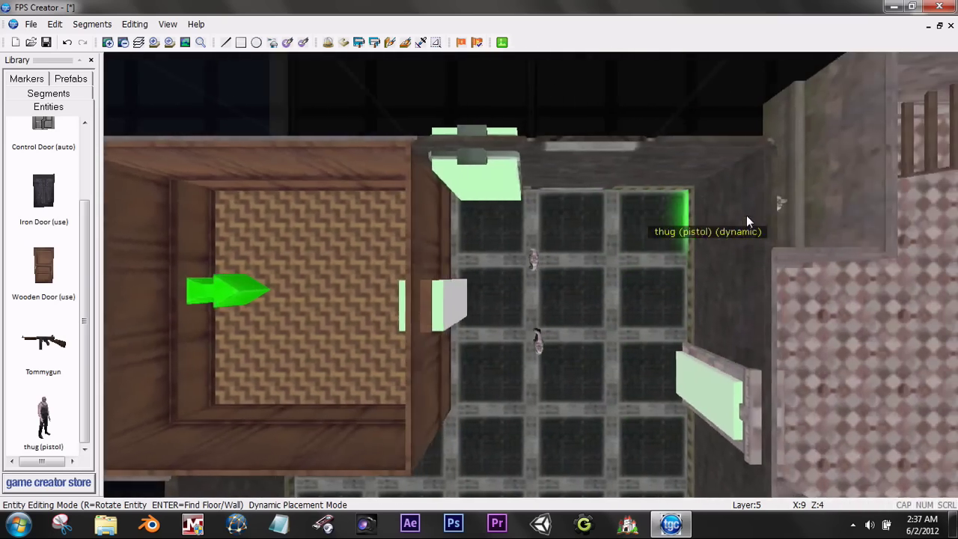
key(Down)
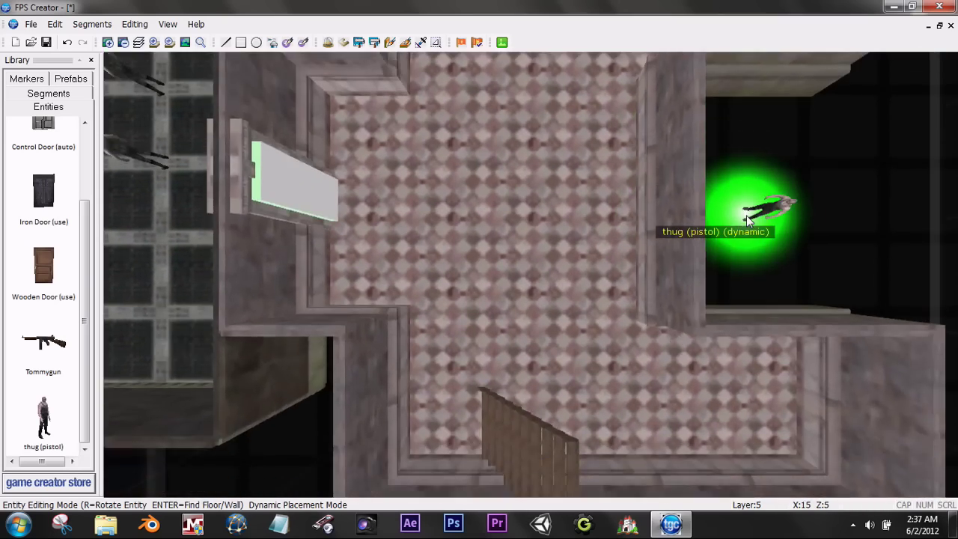
key(Left)
key(Right)
key(Up)
key(Up)
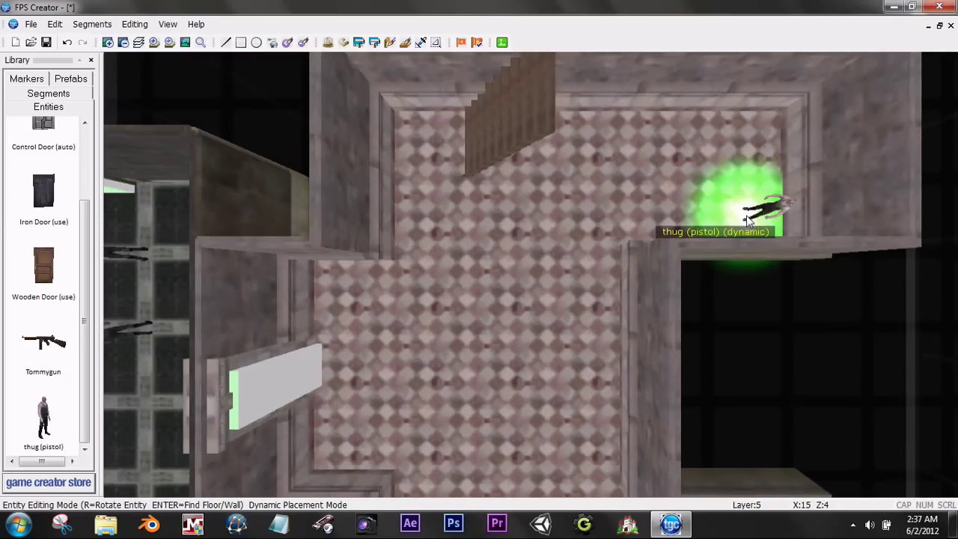
Step: Look through the level's segments, prefabs and markers for the Win Zone marker
click(41, 95)
drag(85, 169, 96, 135)
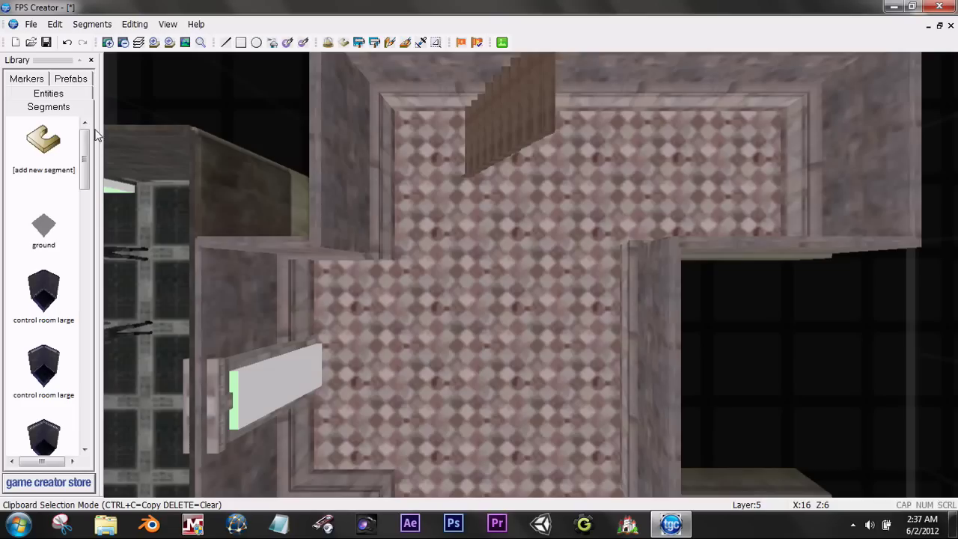
click(72, 80)
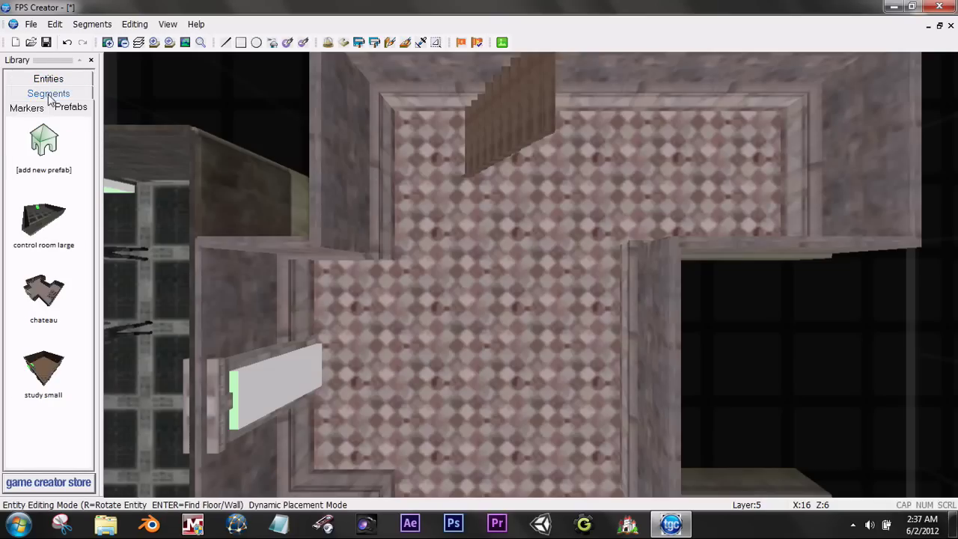
click(27, 108)
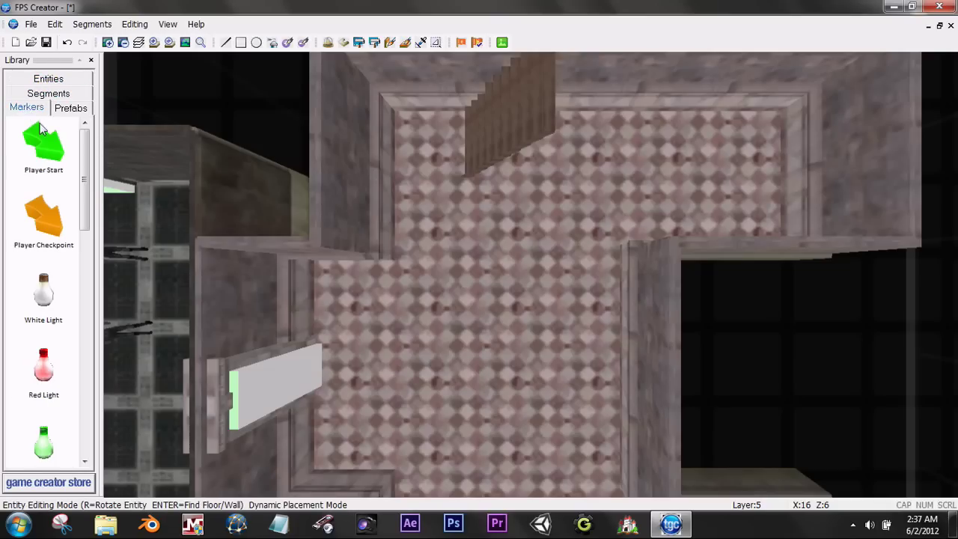
drag(90, 222, 74, 439)
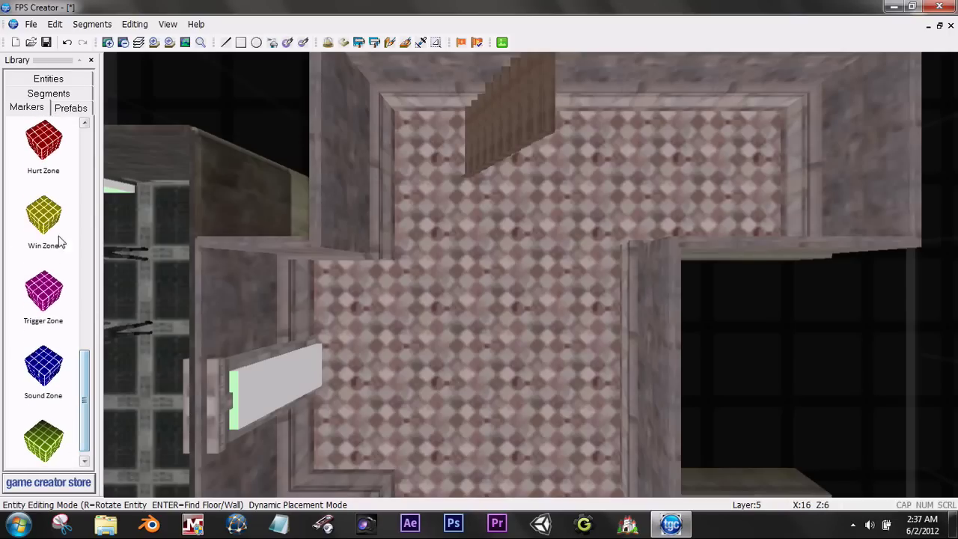
Step: Place a Win Zone marker on layer 6, in the outer corner of the chateau's upper walkway
key(Down)
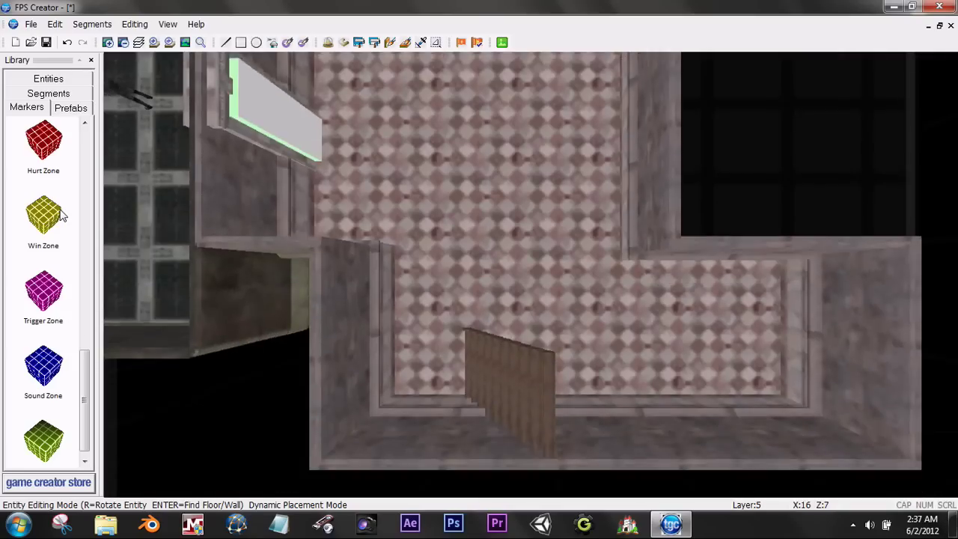
key(Right)
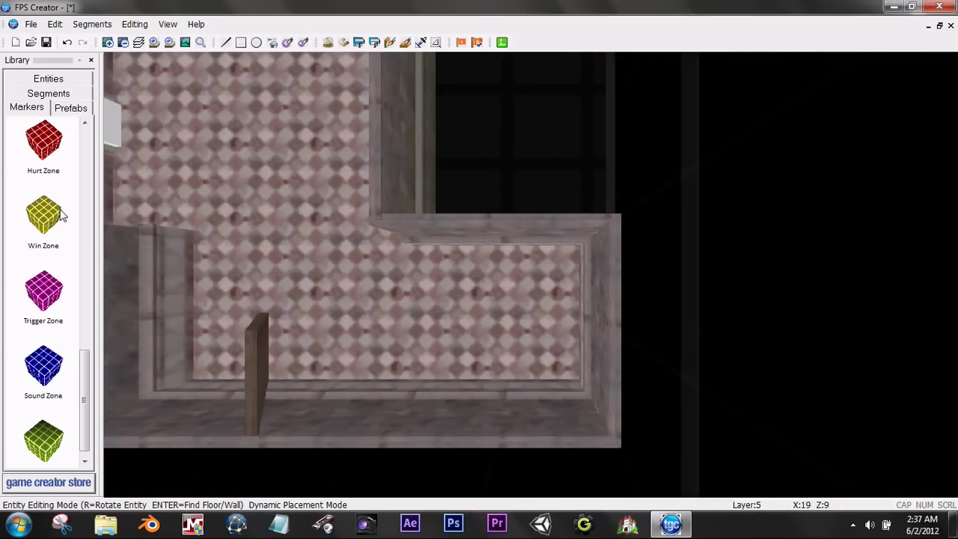
key(Left)
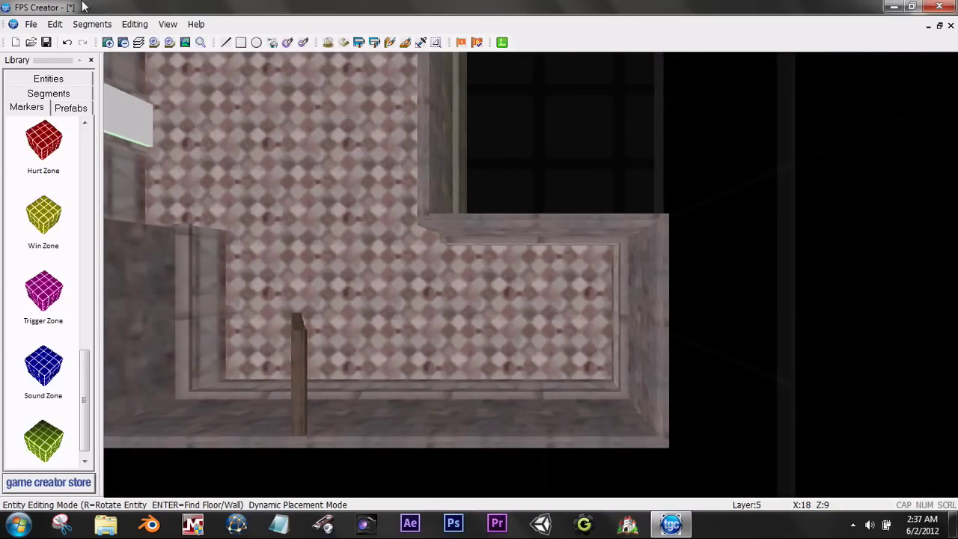
click(154, 43)
key(Page_Up)
key(Down)
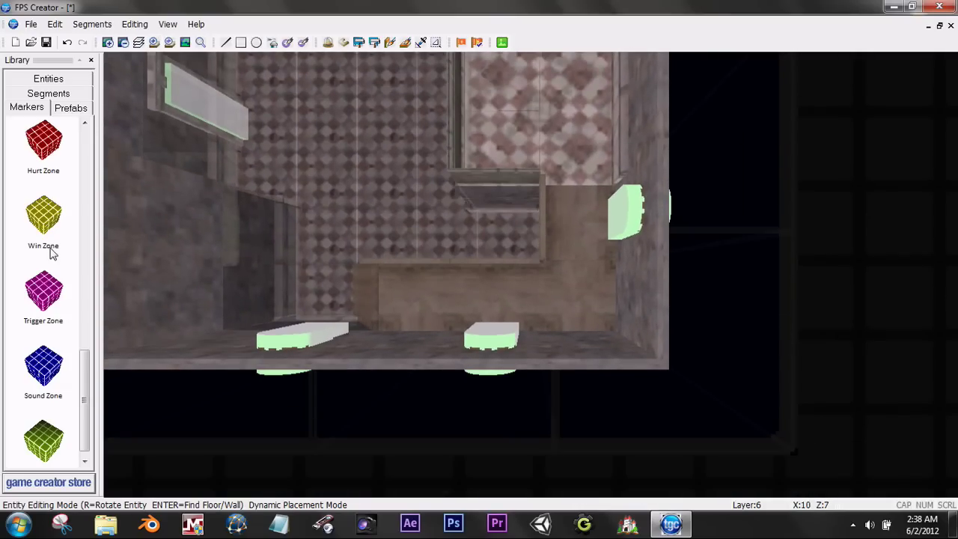
click(34, 225)
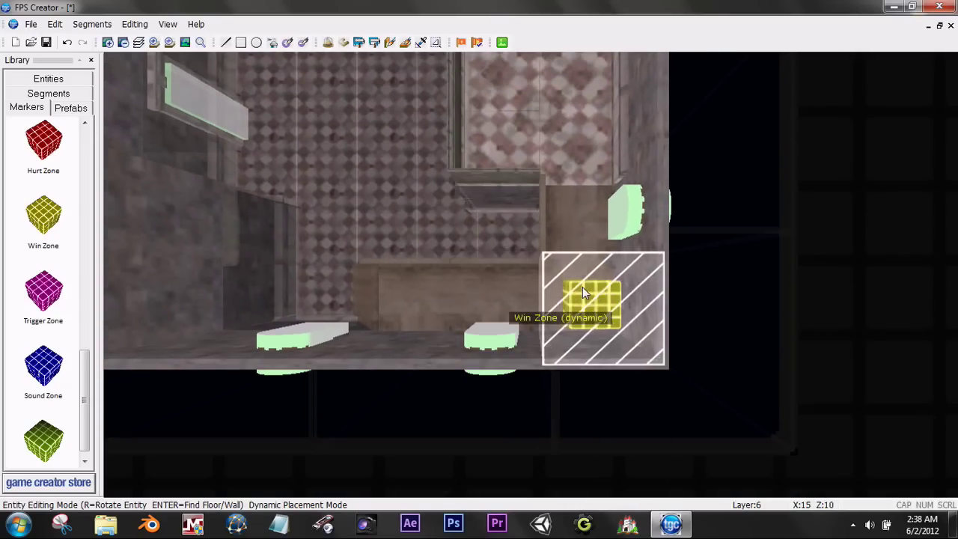
click(582, 287)
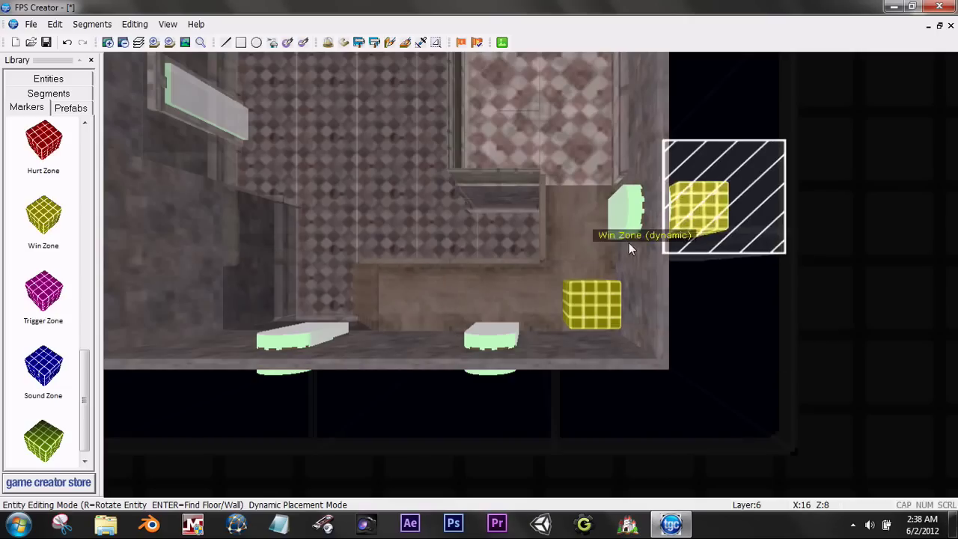
Step: Open the placed Win Zone's properties and examine the zone and its surroundings in the close-up 3D view
right_click(596, 311)
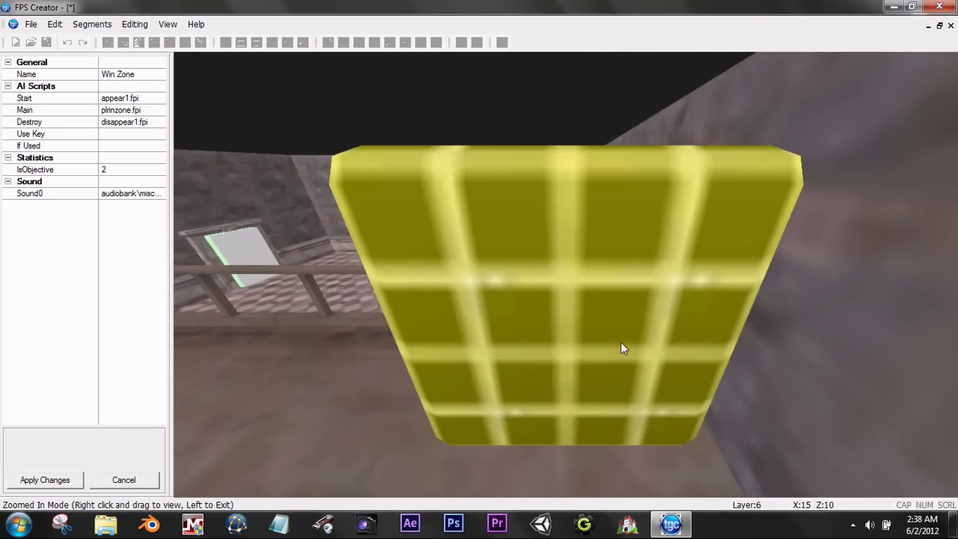
right_drag(622, 344, 620, 304)
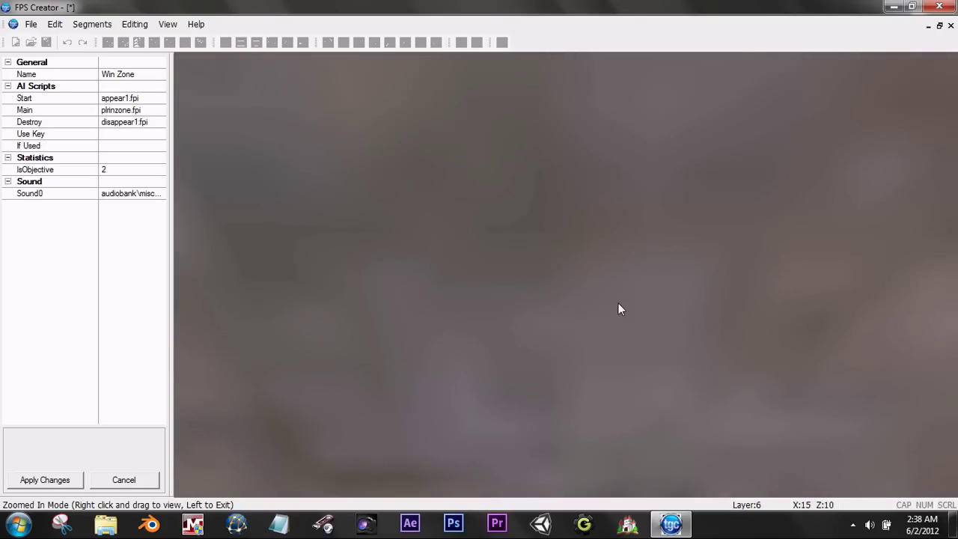
scroll(618, 303, up, 3)
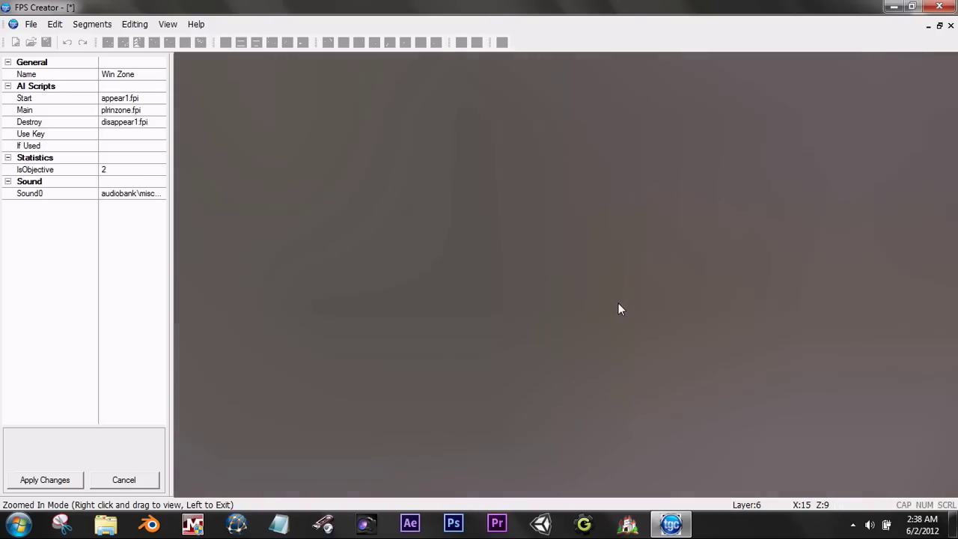
scroll(618, 304, up, 3)
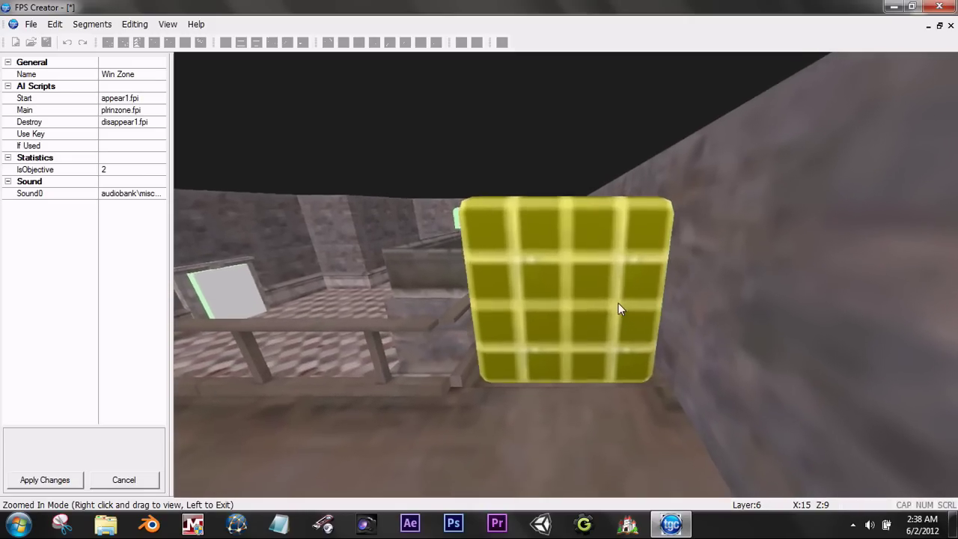
scroll(619, 303, up, 5)
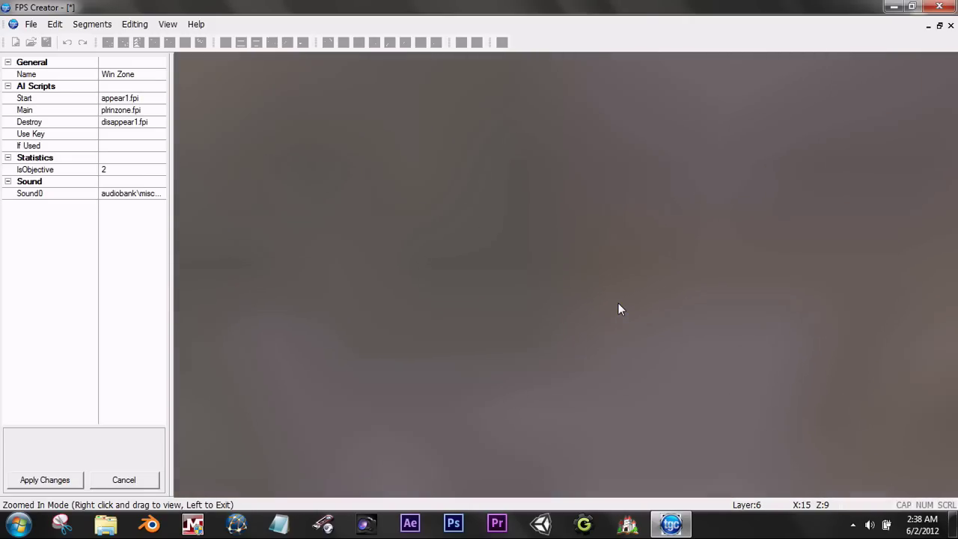
scroll(618, 303, down, 5)
scroll(618, 303, up, 3)
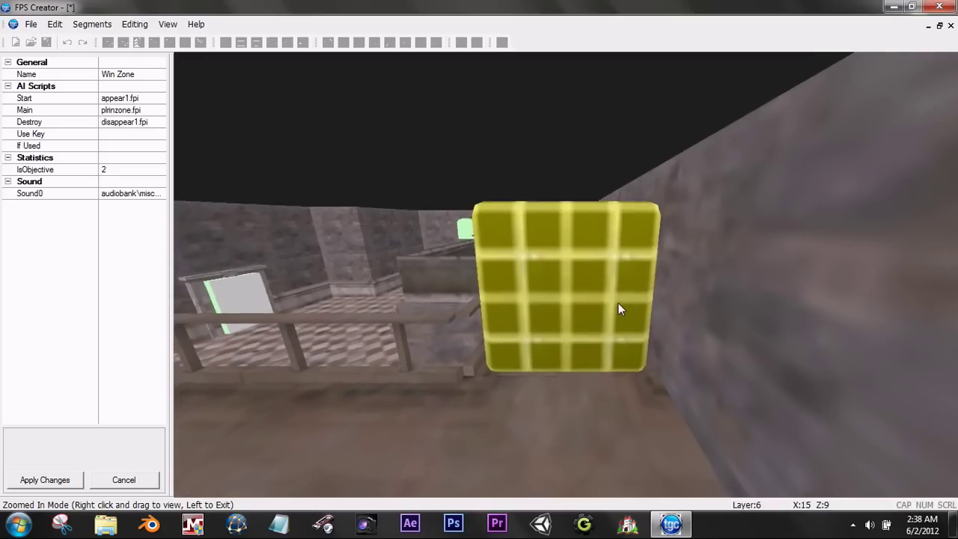
right_drag(618, 303, 619, 303)
scroll(618, 309, up, 4)
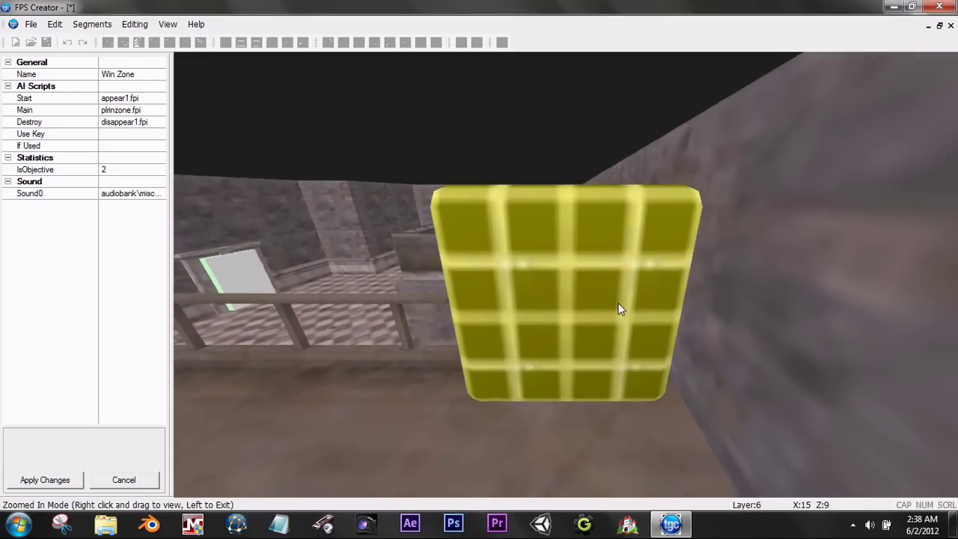
scroll(618, 303, down, 3)
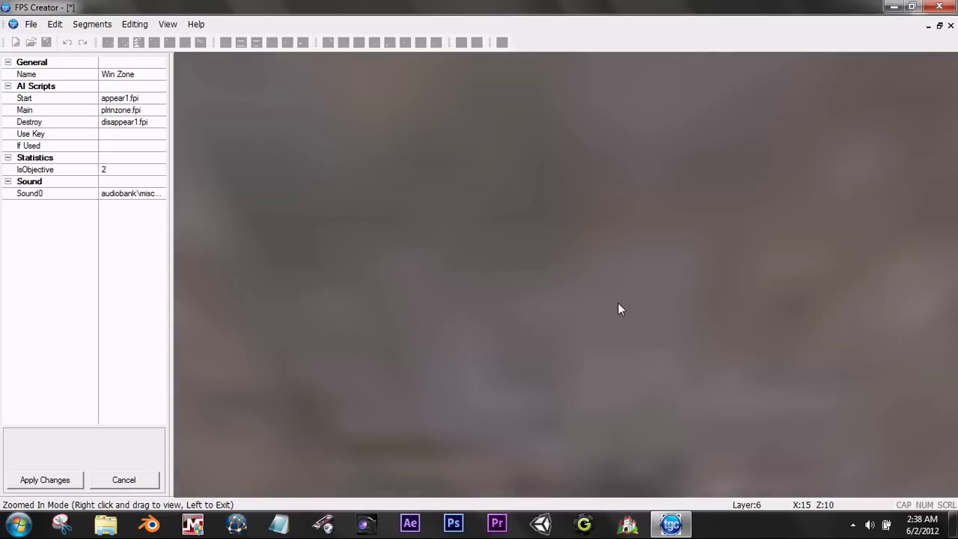
Step: Set the Win Zone's IsObjective value to 1 and apply the property changes
click(115, 169)
key(BackSpace)
text(1)
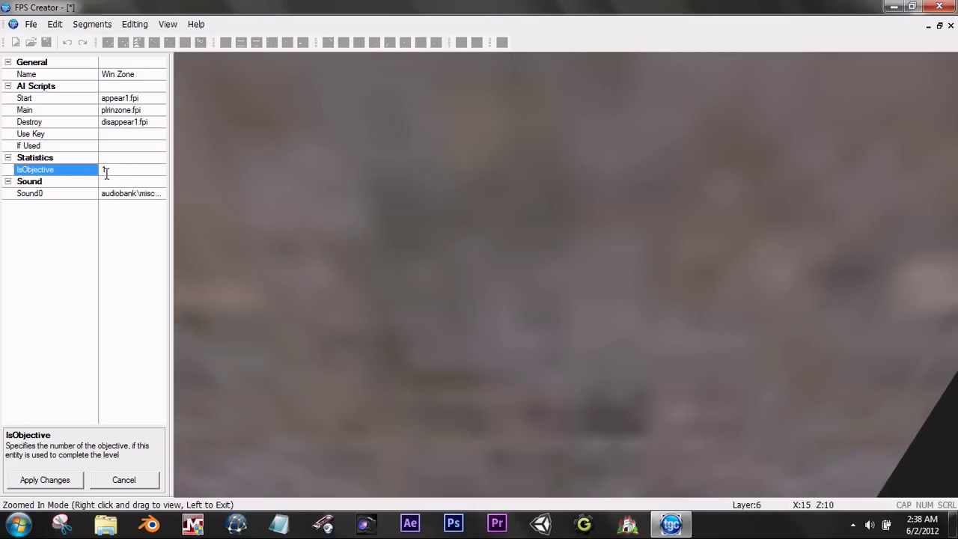
click(51, 275)
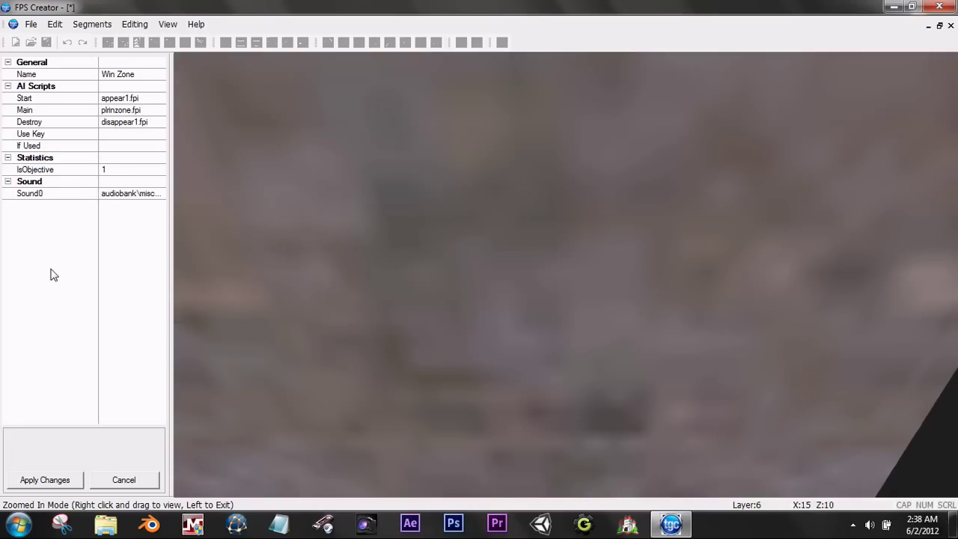
click(43, 481)
Step: Place a Story Zone marker on layer 6, in the outer corner of the chateau's upper walkway
key(Up)
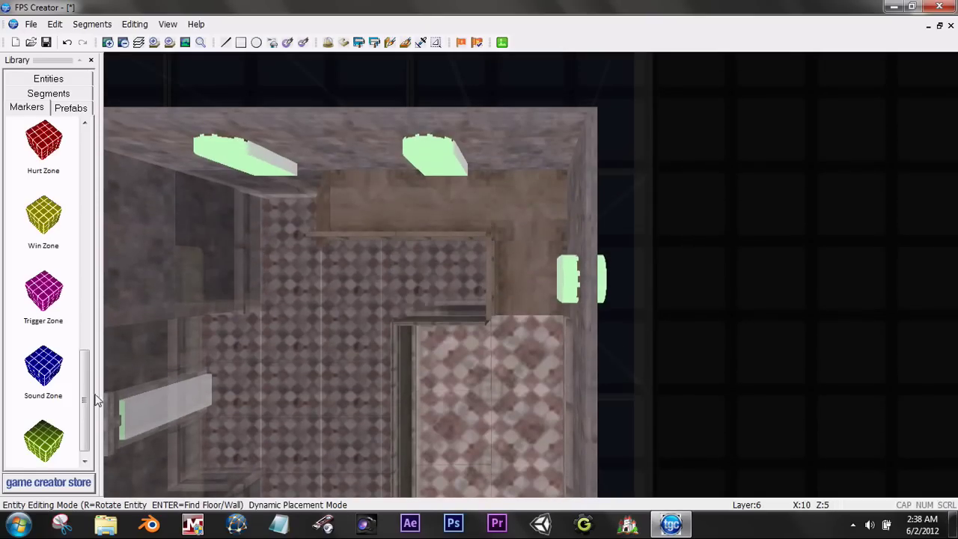
scroll(88, 373, down, 1)
click(43, 430)
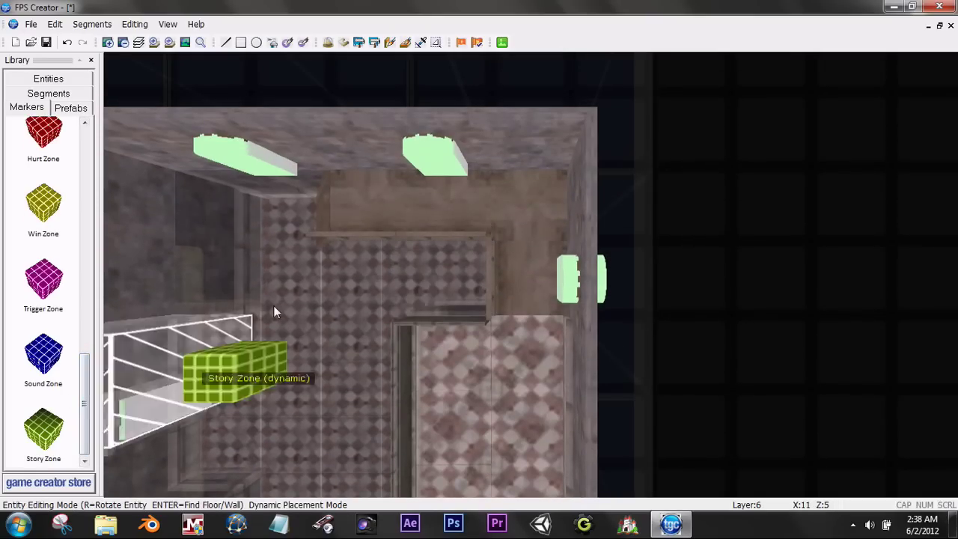
click(538, 192)
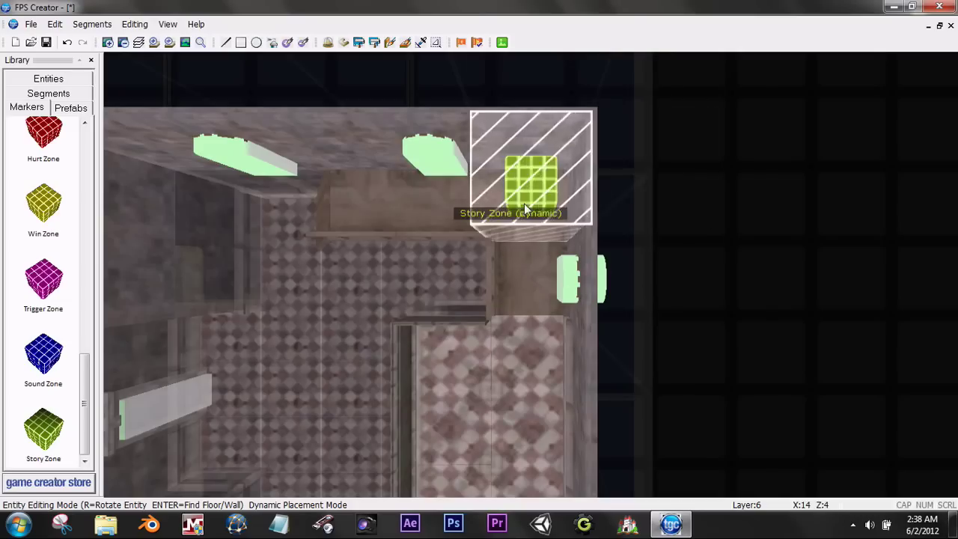
click(543, 196)
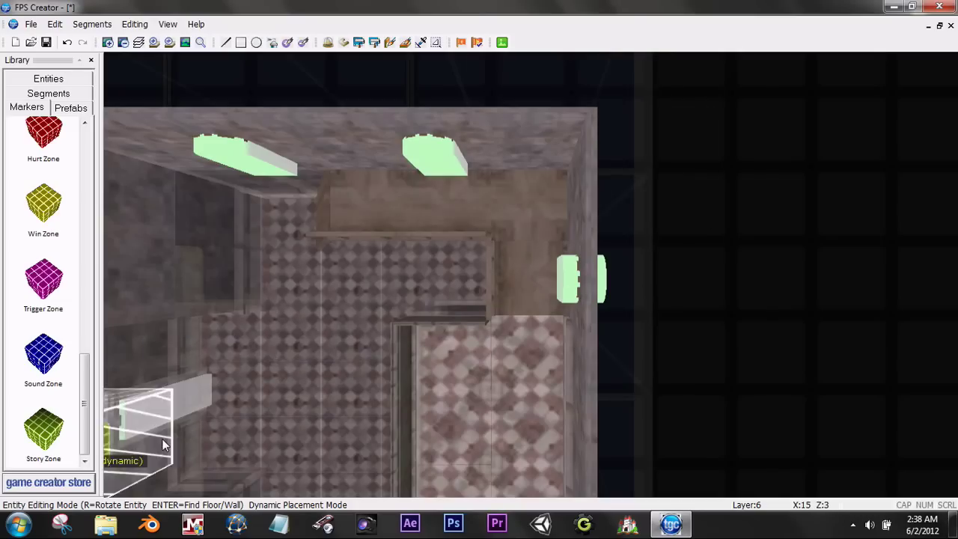
click(525, 197)
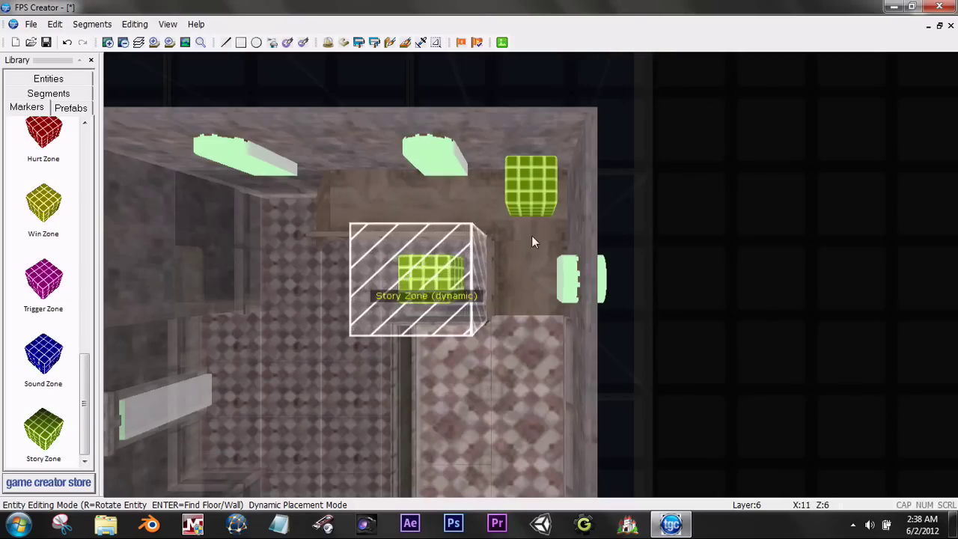
Step: Check the placed Story Zone's scripts, statistics and media properties, then return to the level view
right_click(524, 193)
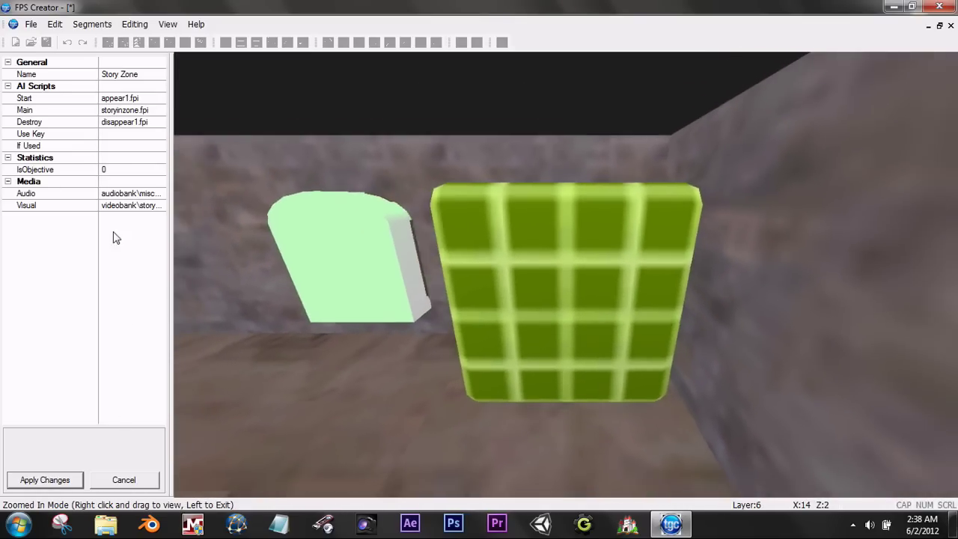
click(73, 479)
click(165, 429)
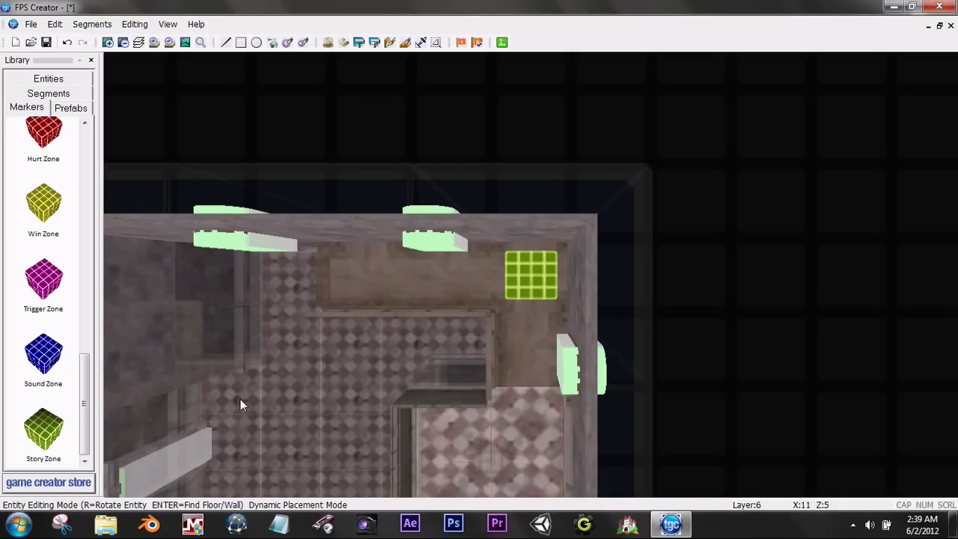
Step: Survey the level from the Story Zone in the chateau back to the control room and study
key(Down)
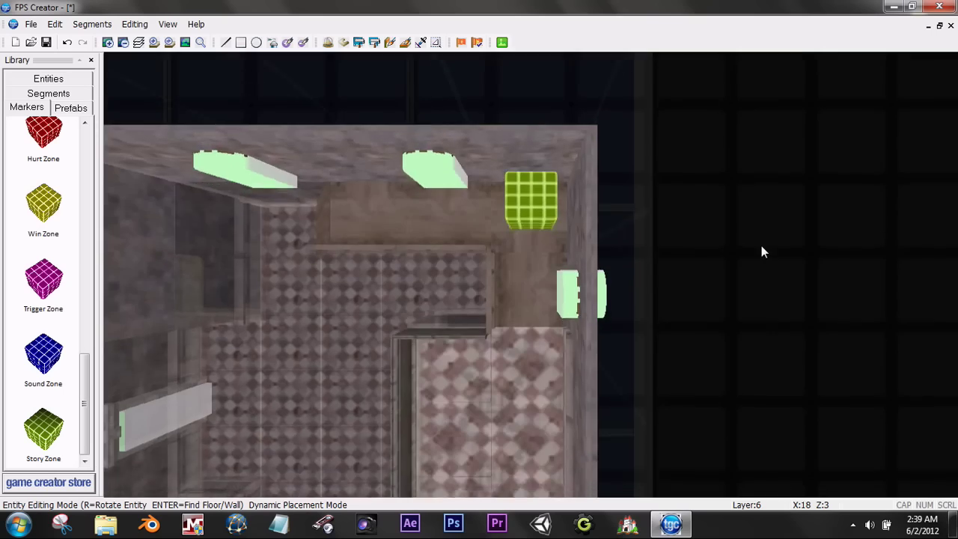
key(Left)
key(Up)
key(Right)
key(Right)
key(Down)
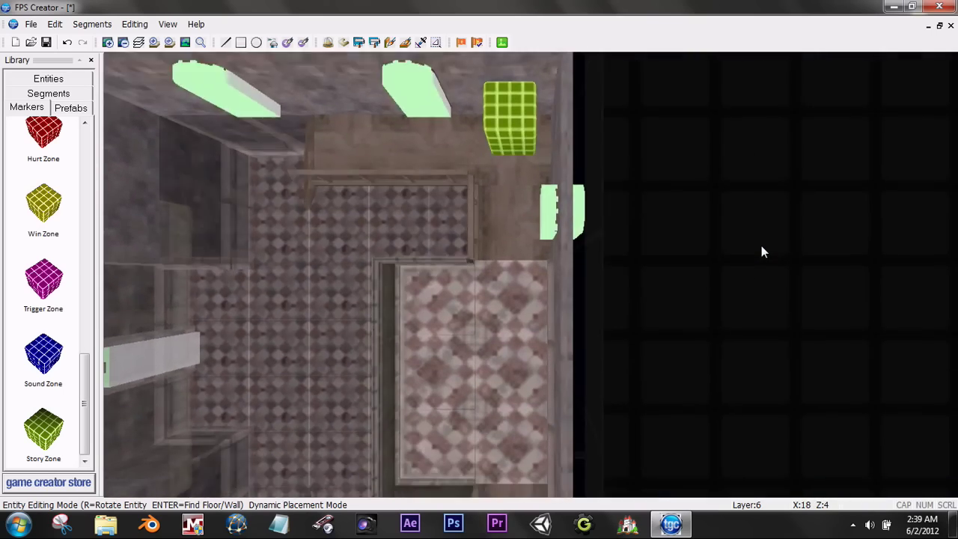
key(Left)
key(Up)
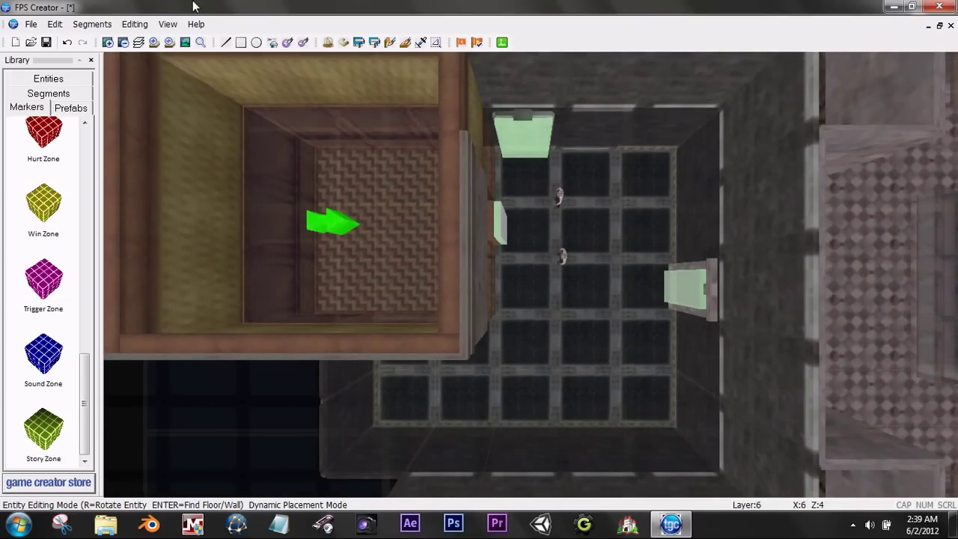
Step: Review the lighting, visuals, texture quality, debug and multiplayer preferences and accept them
click(30, 25)
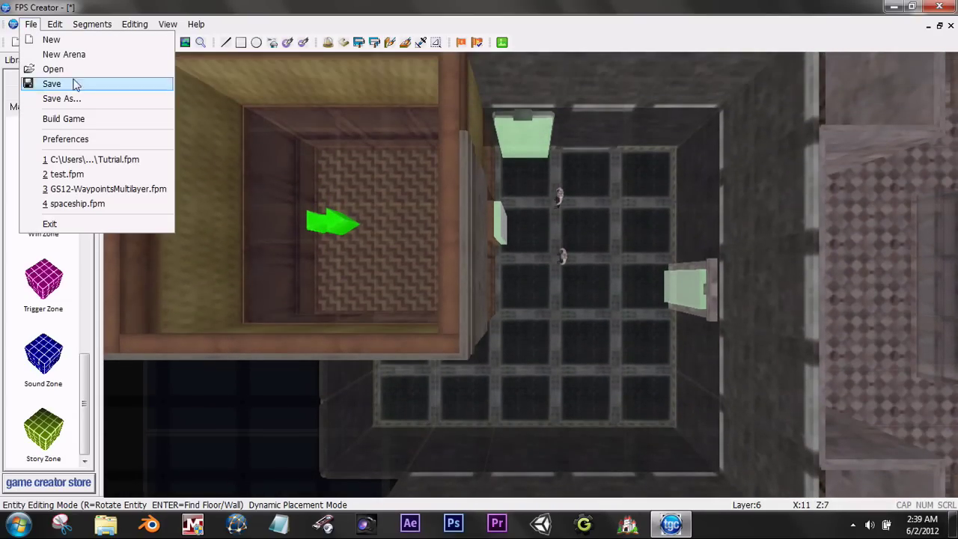
click(65, 139)
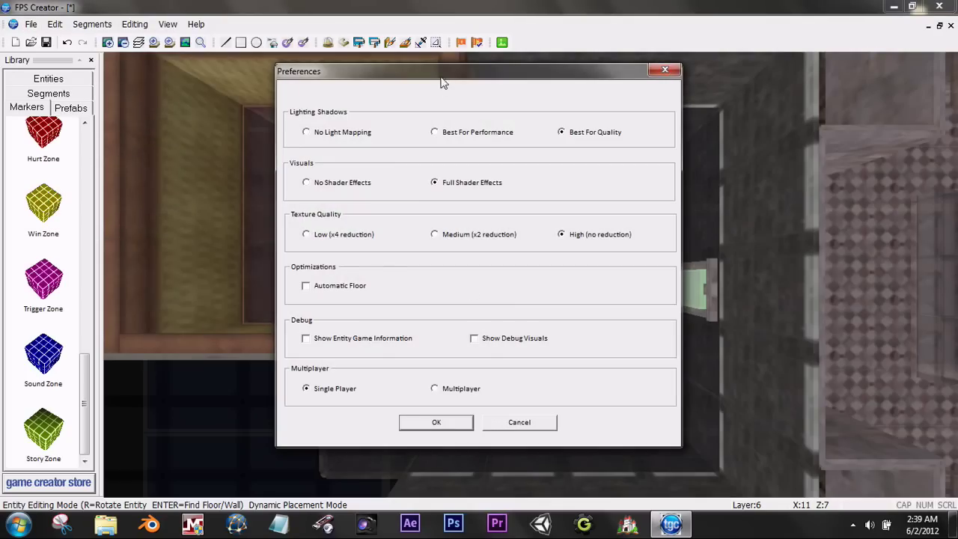
drag(440, 77, 473, 77)
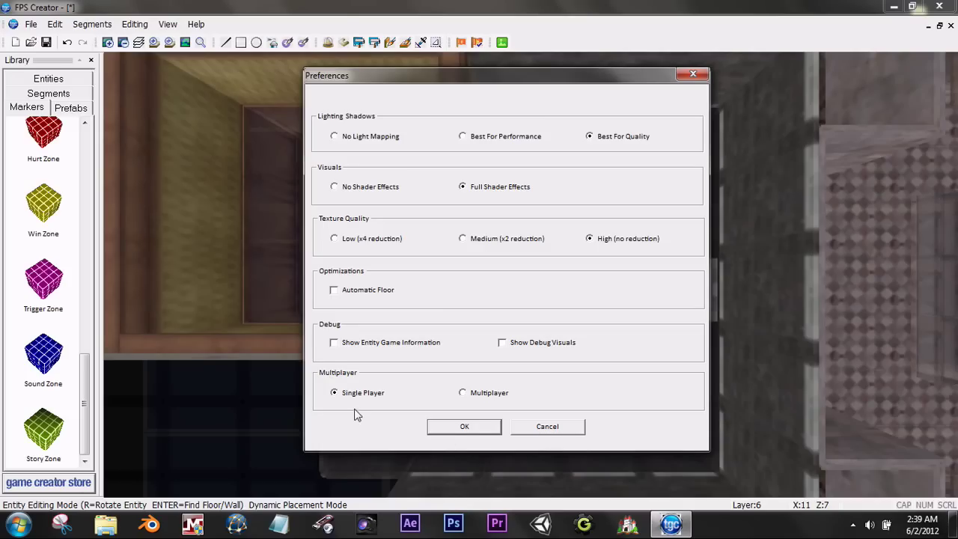
click(474, 429)
Step: Save the level to the Desktop under the file name tutrial2
click(30, 24)
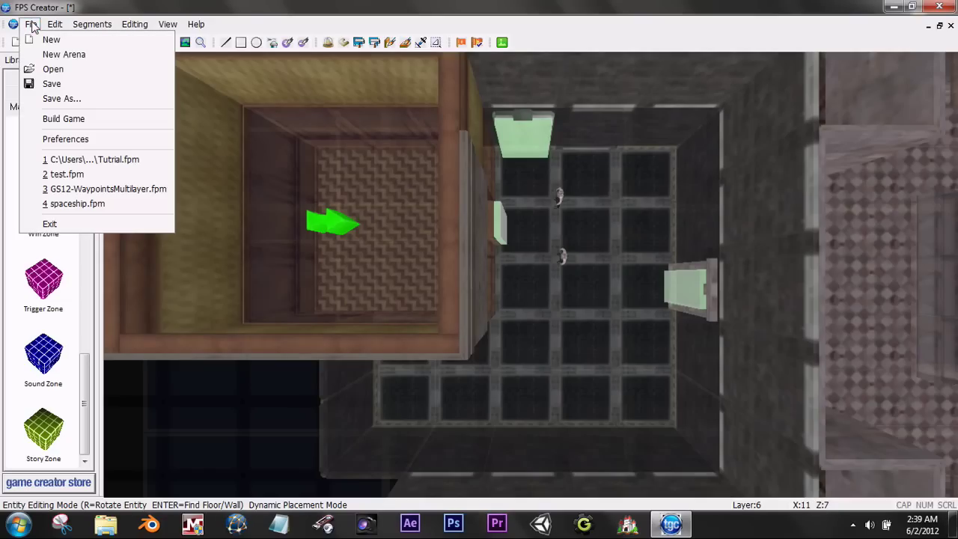
click(71, 100)
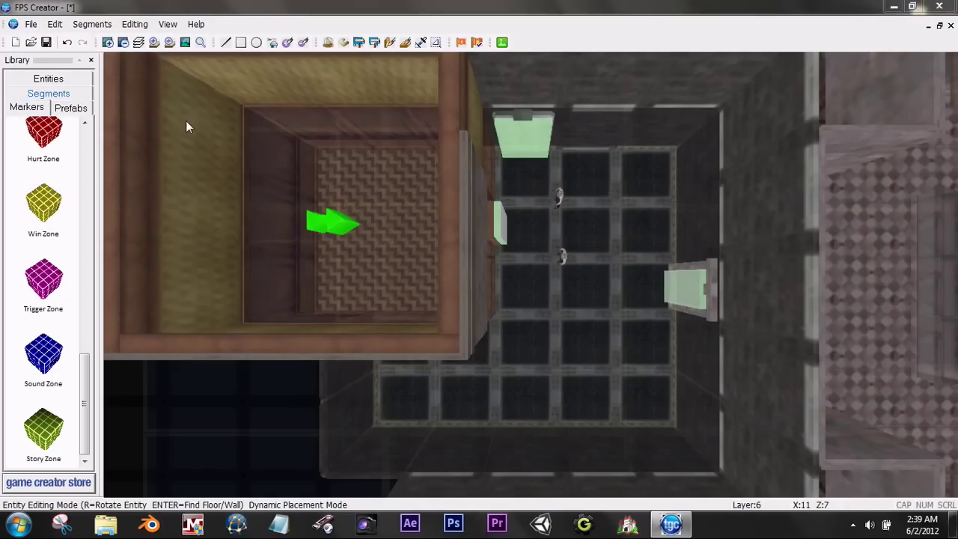
click(319, 209)
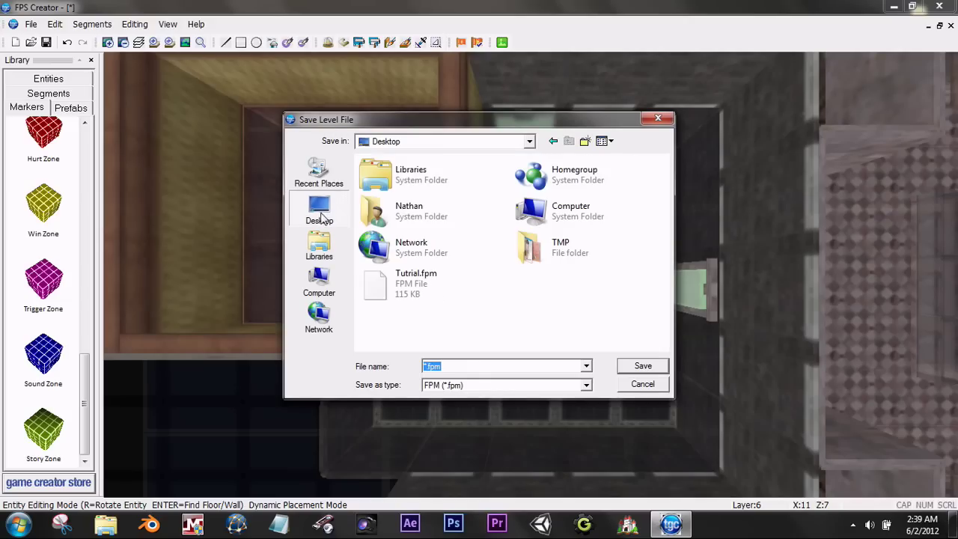
text(tut)
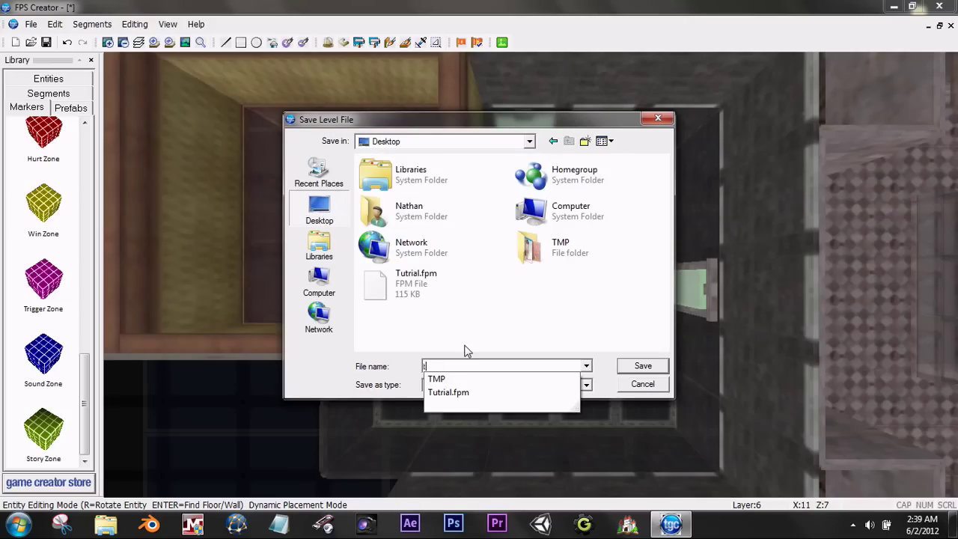
text(al2)
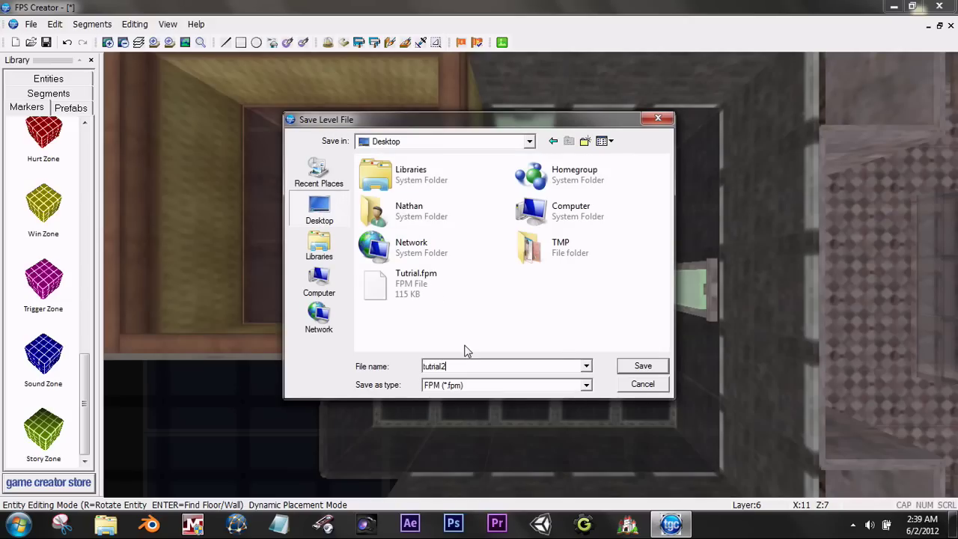
click(644, 366)
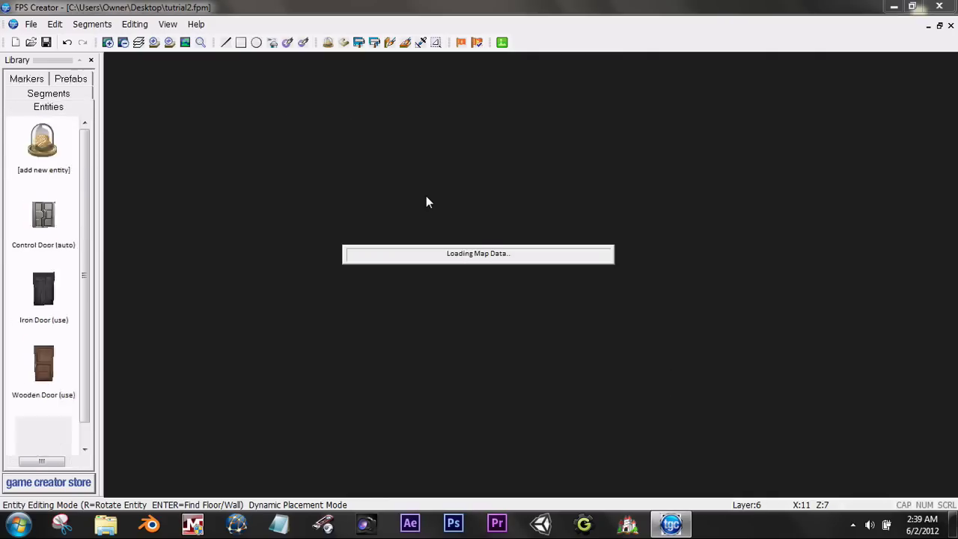
key(Right)
key(Right)
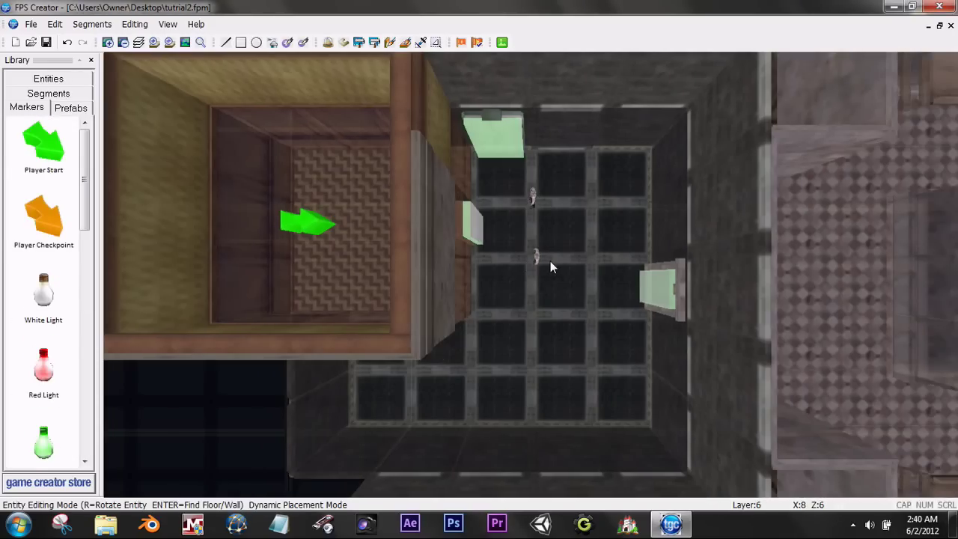
key(Left)
key(Left)
key(Right)
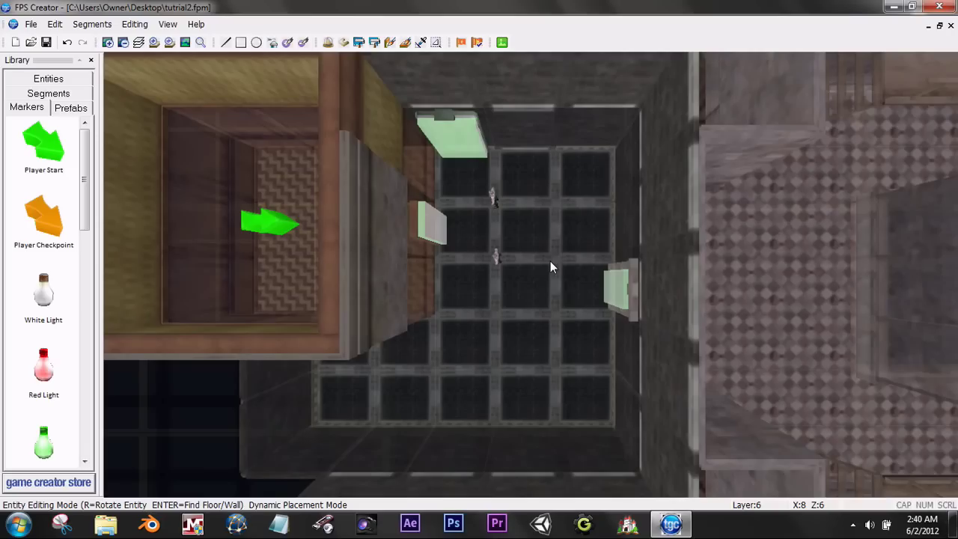
click(31, 24)
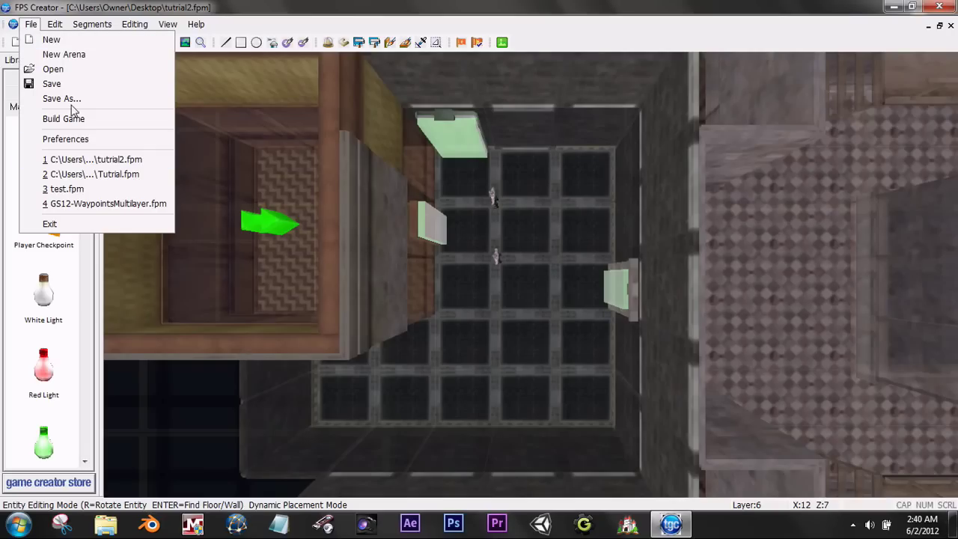
mouse_move(183, 23)
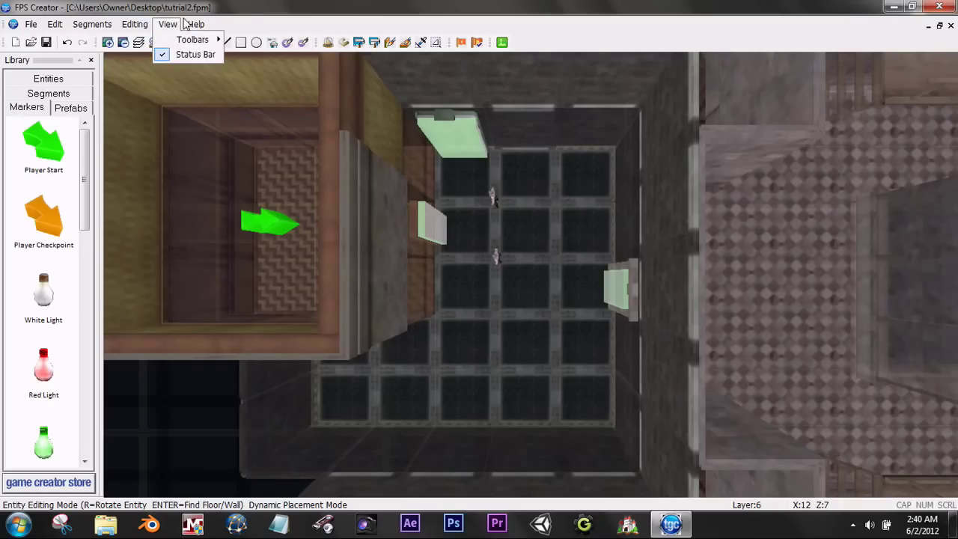
mouse_move(90, 26)
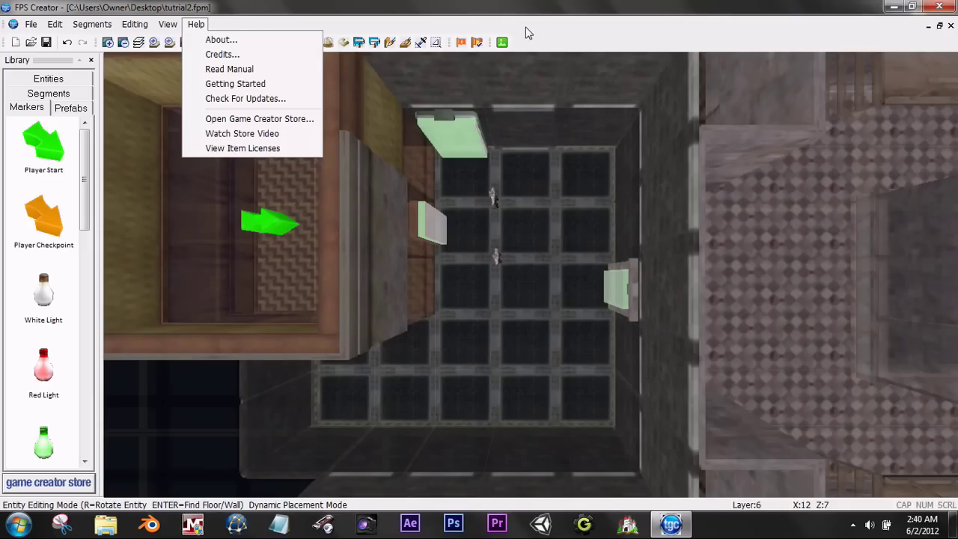
mouse_move(182, 42)
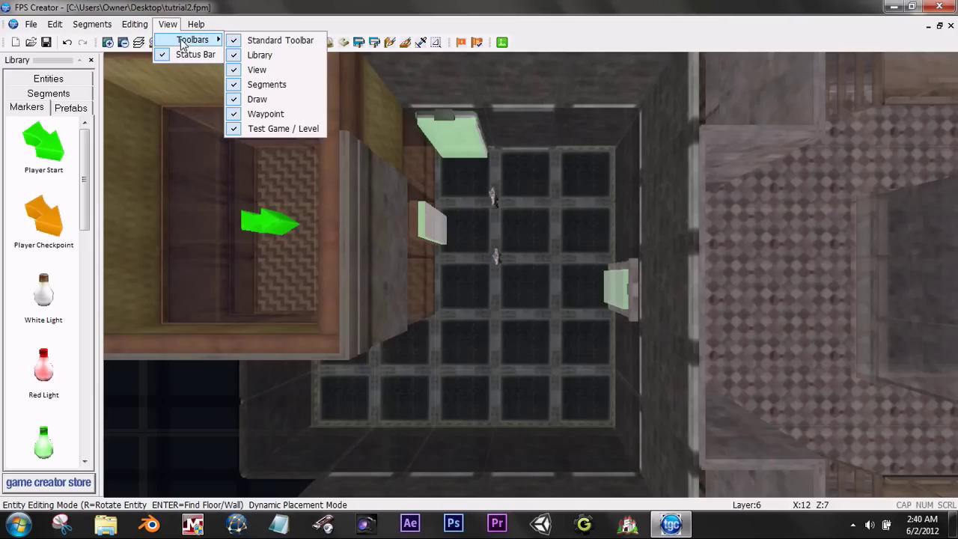
click(531, 42)
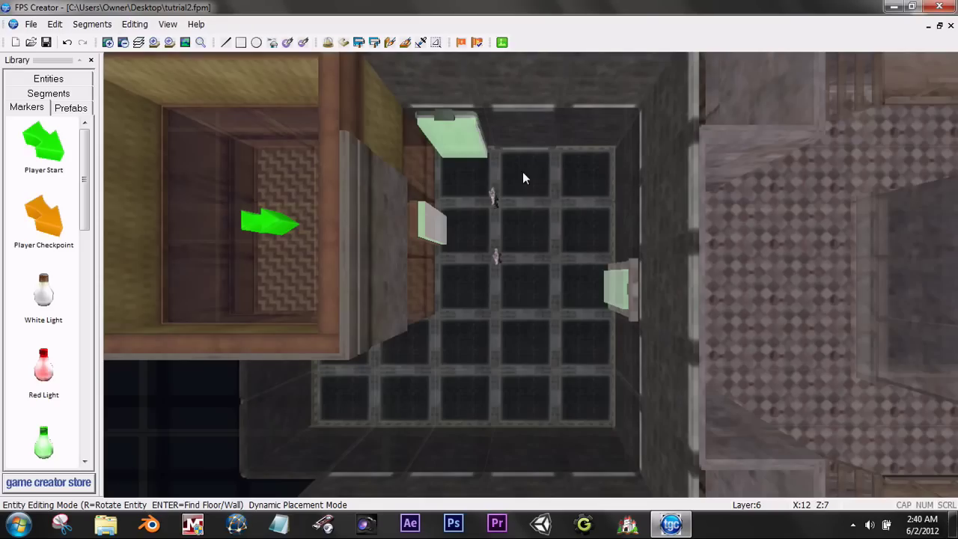
Step: Build the level for a test game, highlight its reported memory use and start the test
key(F9)
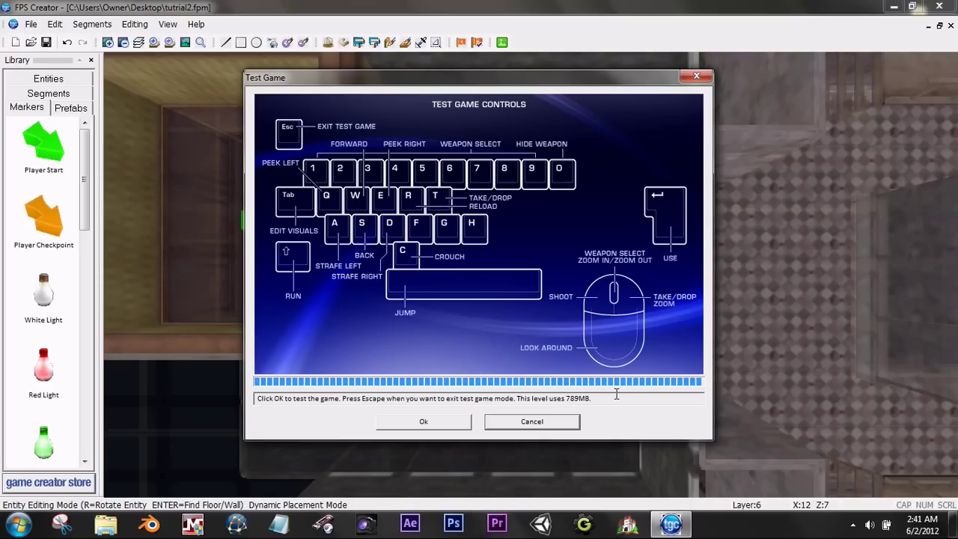
click(567, 398)
drag(566, 399, 588, 398)
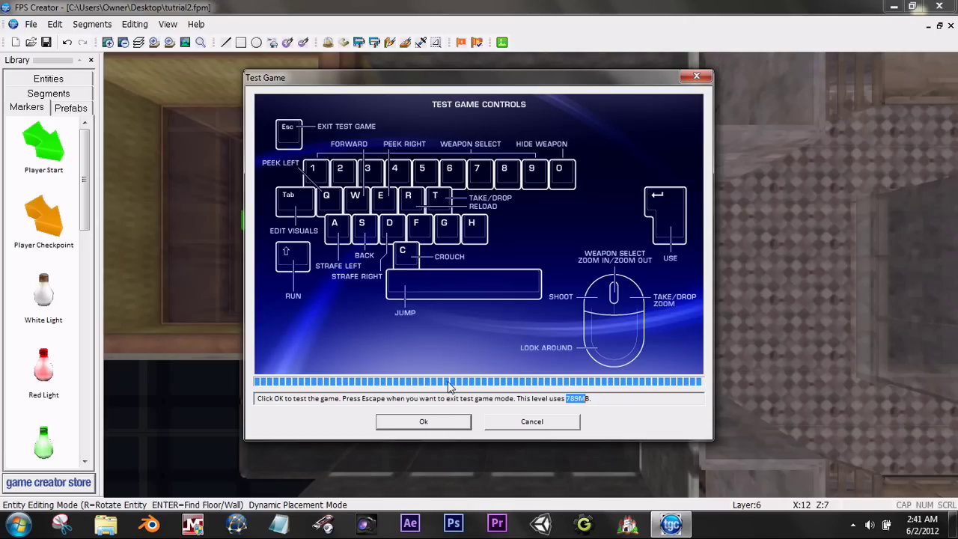
click(424, 421)
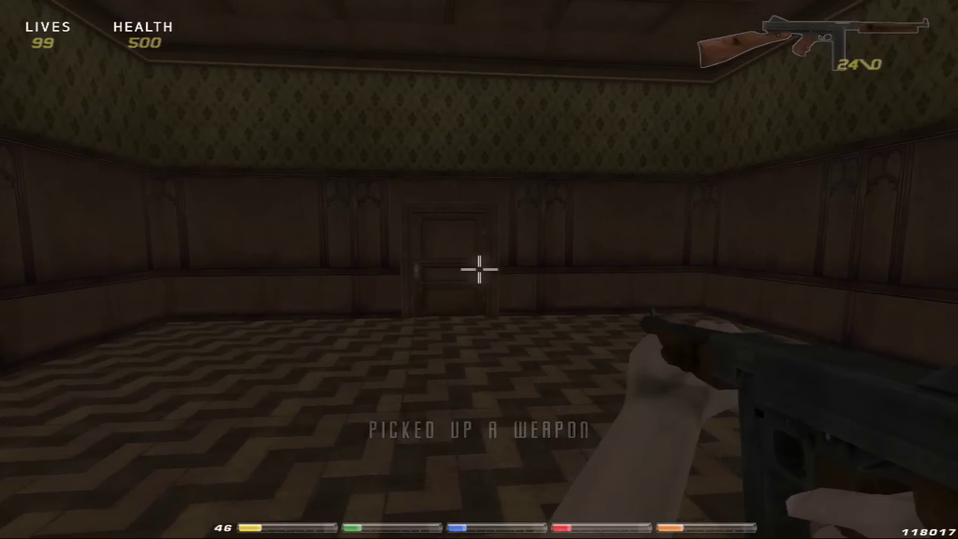
Step: Fire a test shot with the submachine gun in the starting room and turn the system volume down
click(479, 269)
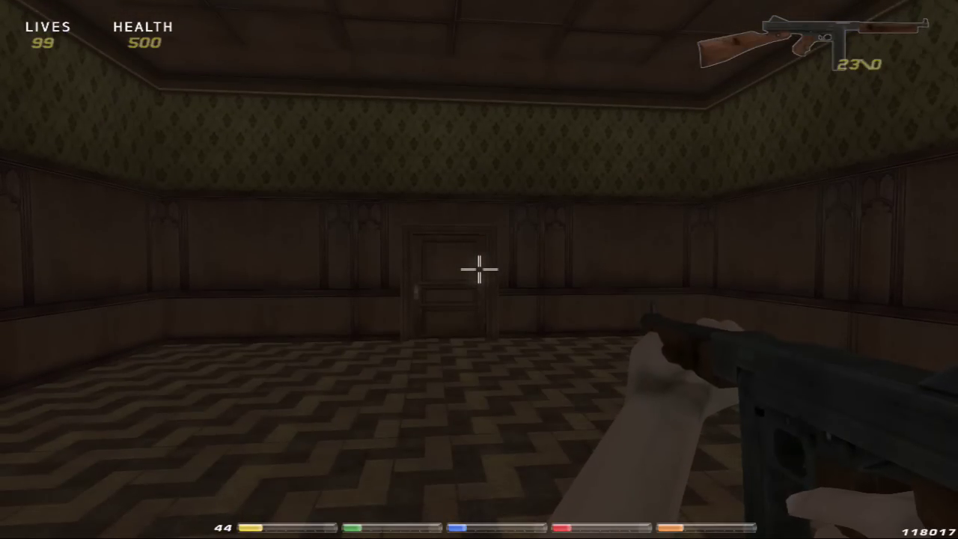
key(XF86AudioLowerVolume)
key(XF86AudioLowerVolume)
key(XF86AudioLowerVolume)
key(XF86AudioLowerVolume)
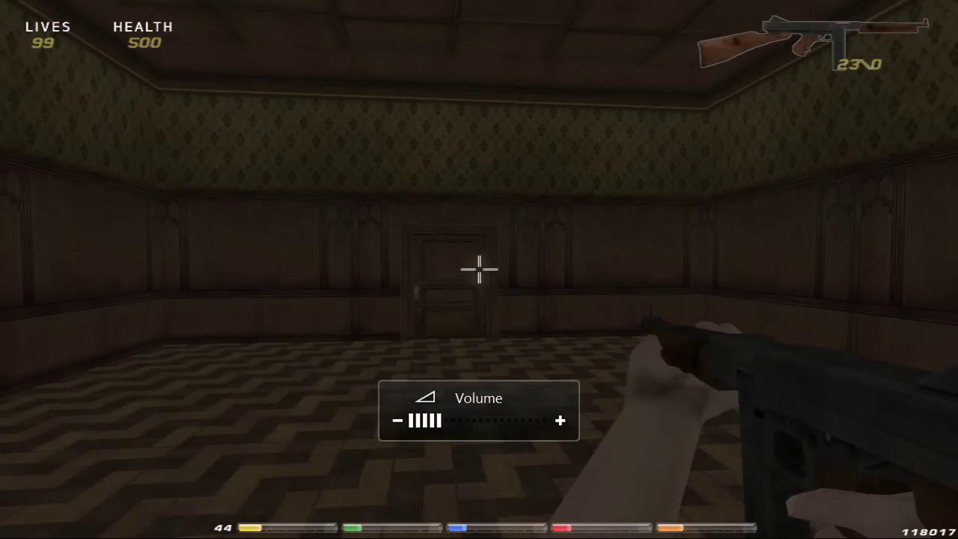
Step: Explore the starting study, fire test shots towards its walls and ceiling, and walk up to the wooden door
key(w)
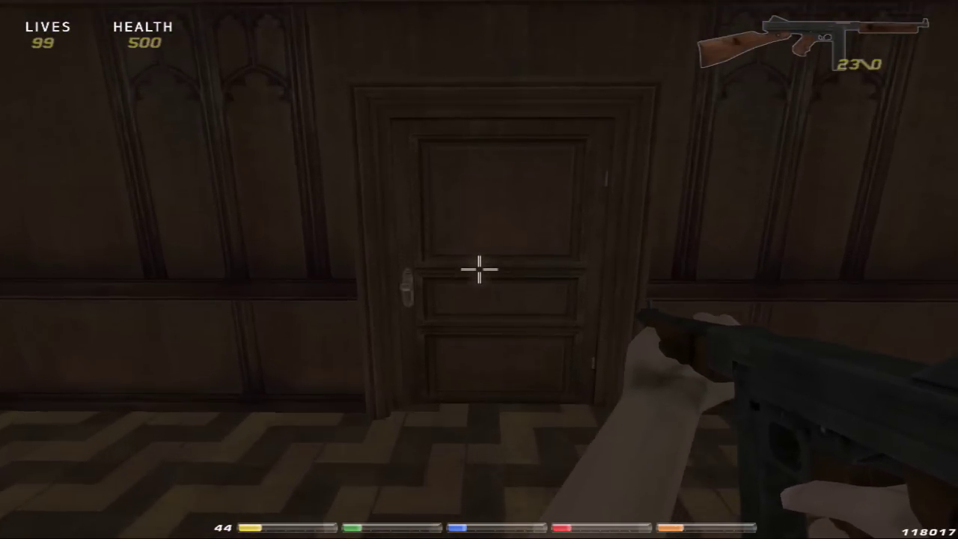
key(w)
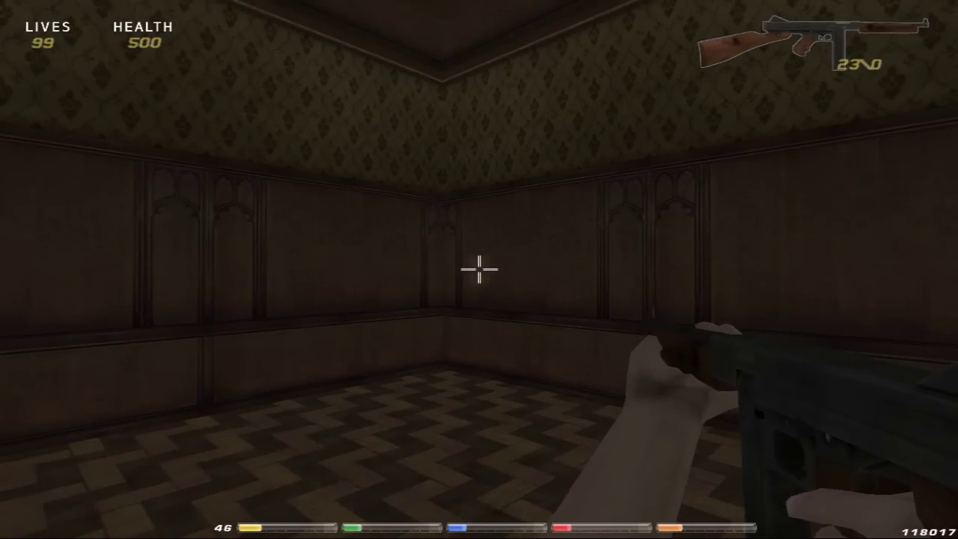
click(479, 269)
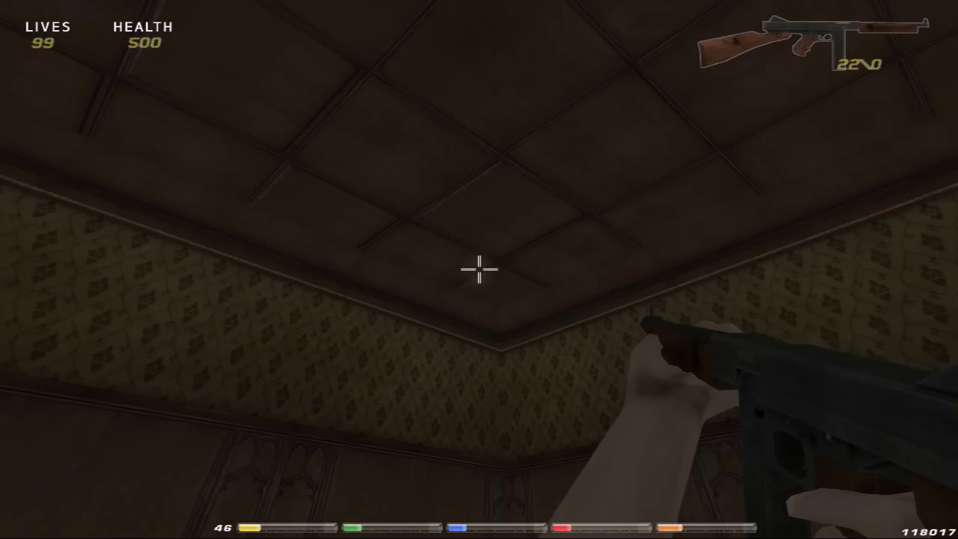
click(479, 270)
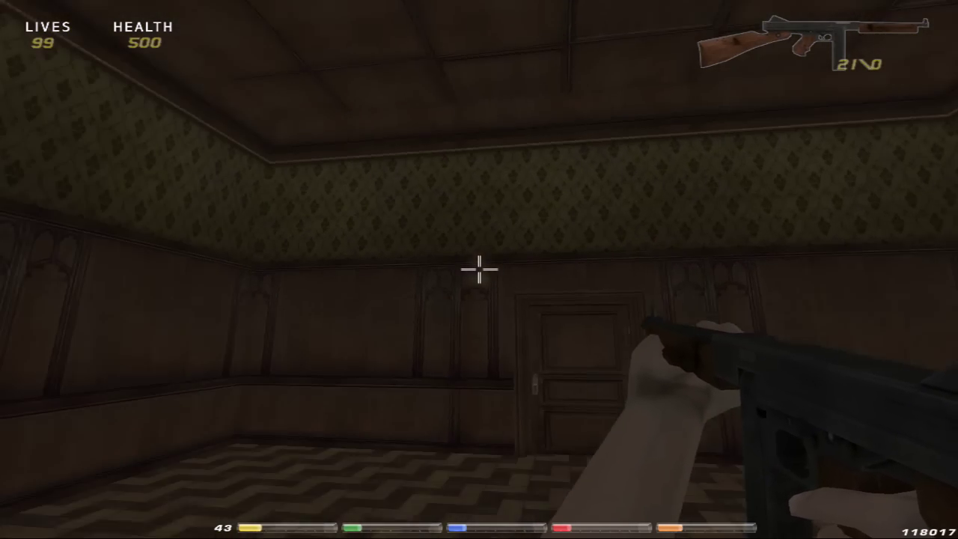
key(w)
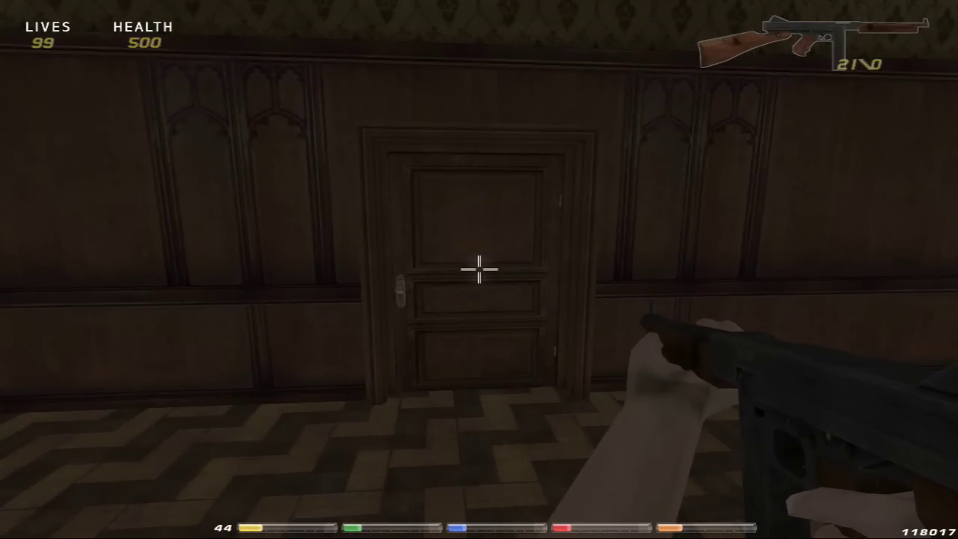
key(Tab)
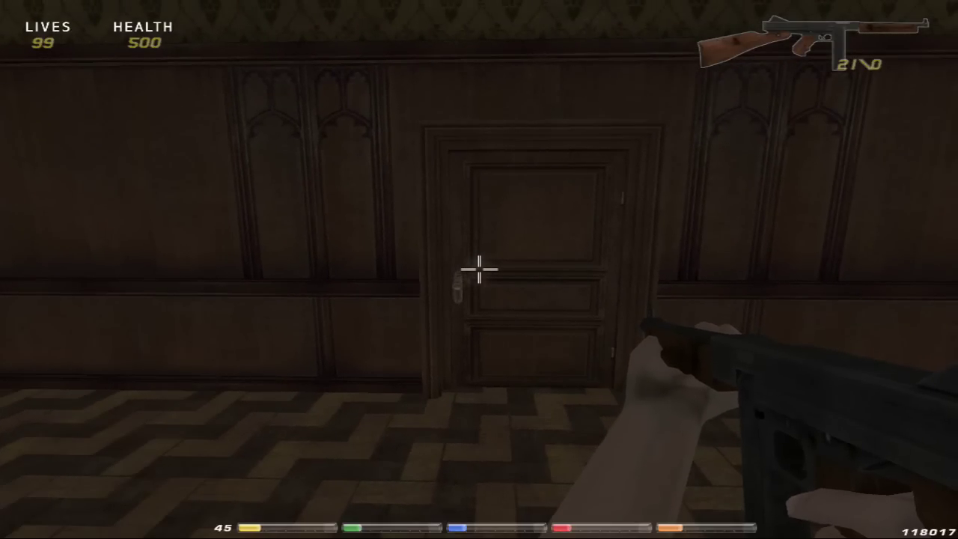
key(w)
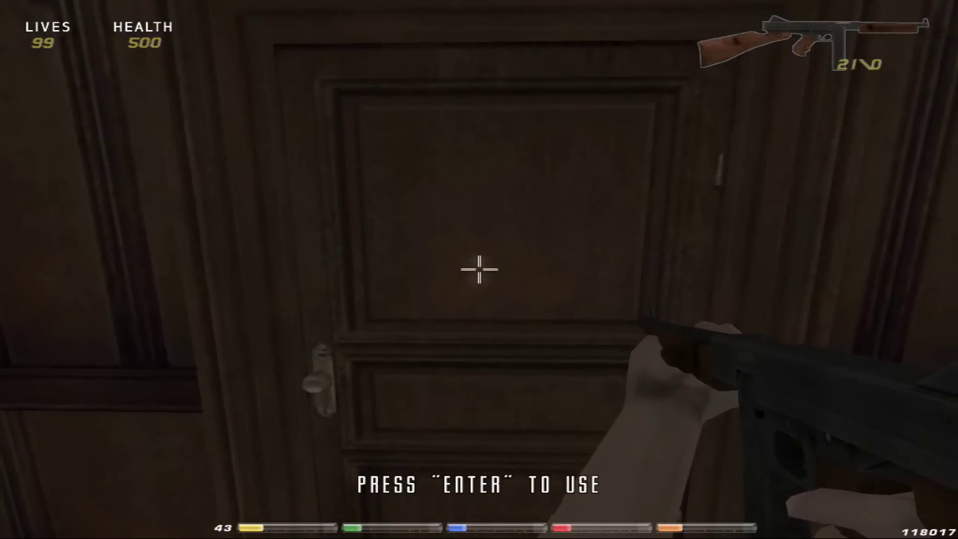
Step: Open the study door and shoot the enemies in the control room with the submachine gun
key(Return)
click(479, 269)
click(479, 270)
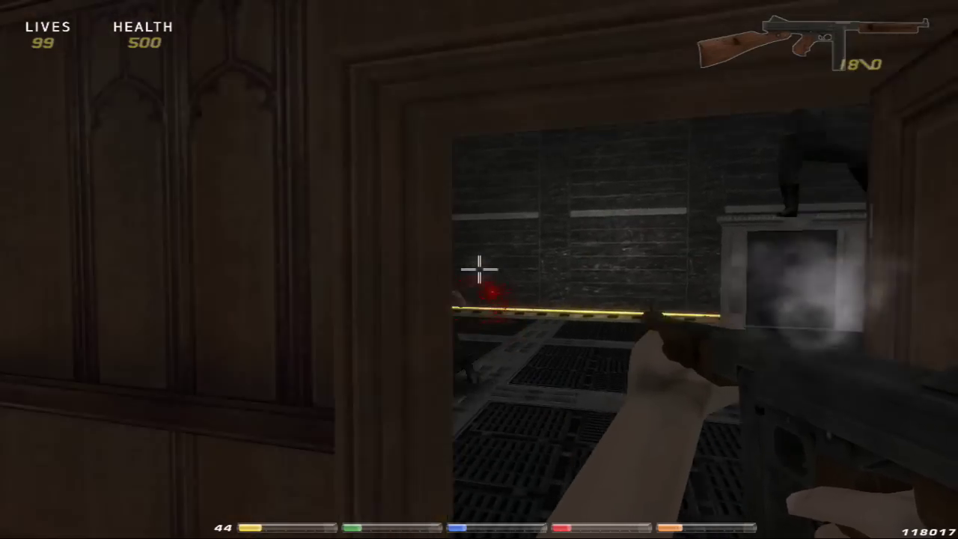
click(479, 269)
click(479, 269)
click(479, 270)
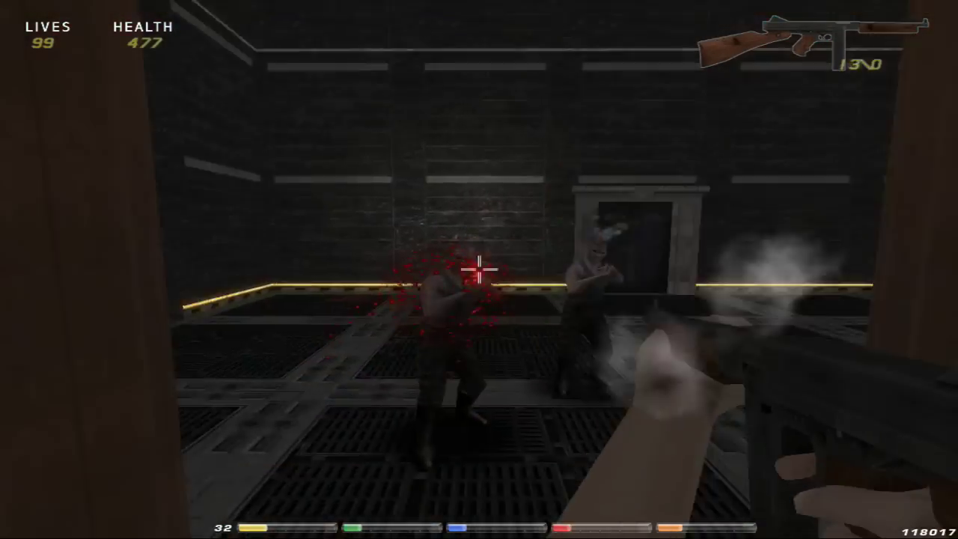
click(479, 269)
click(479, 270)
click(479, 270)
click(479, 269)
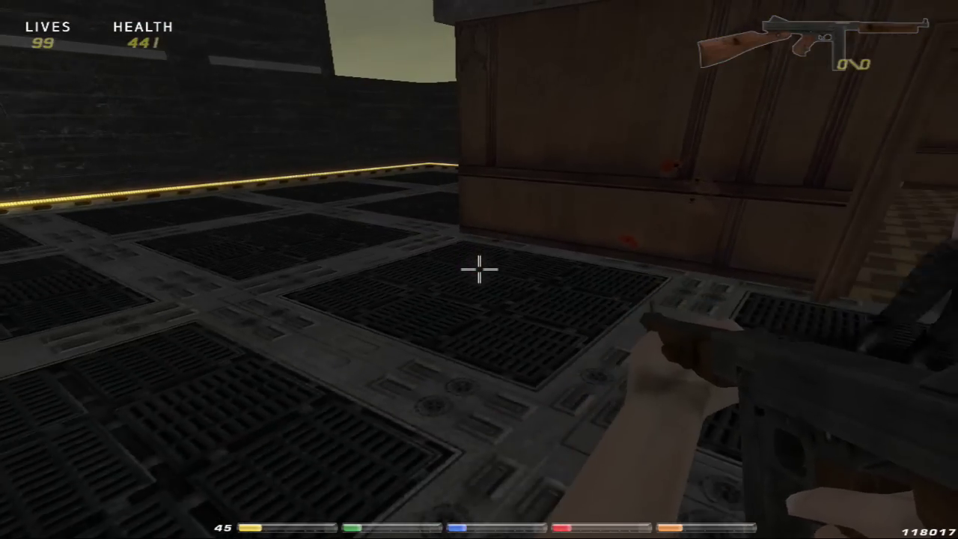
Step: Switch to the pistol and walk across the control room through the double doors into the chateau
scroll(479, 270, down, 1)
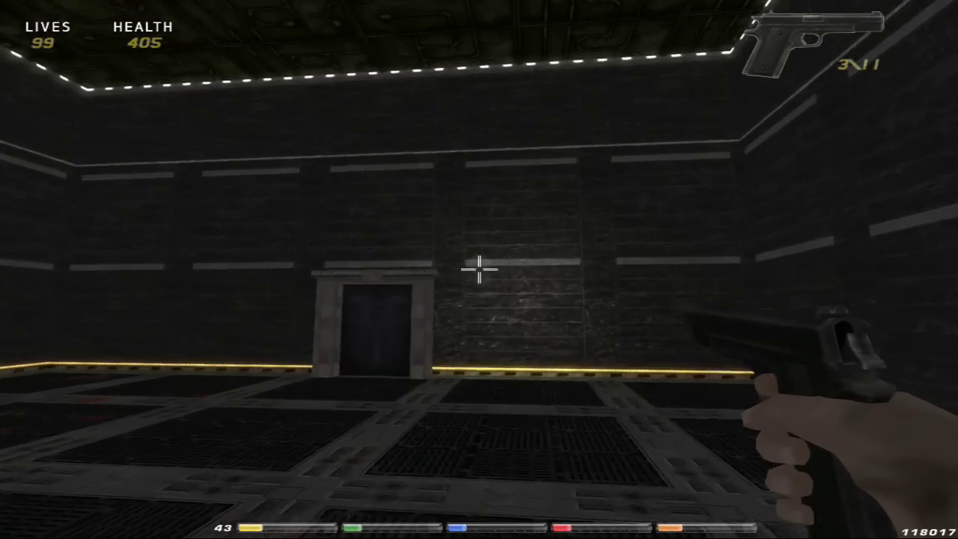
key(w)
key(w)
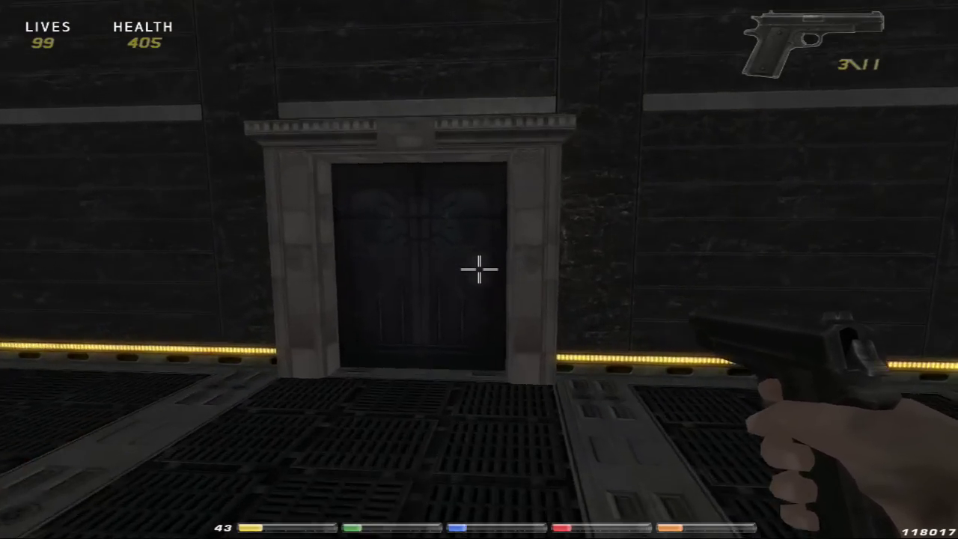
key(w)
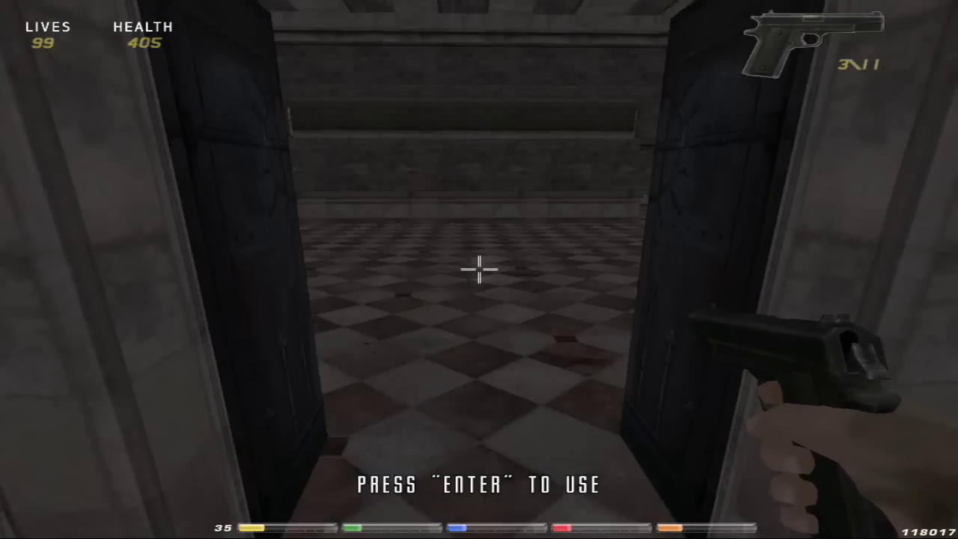
key(w)
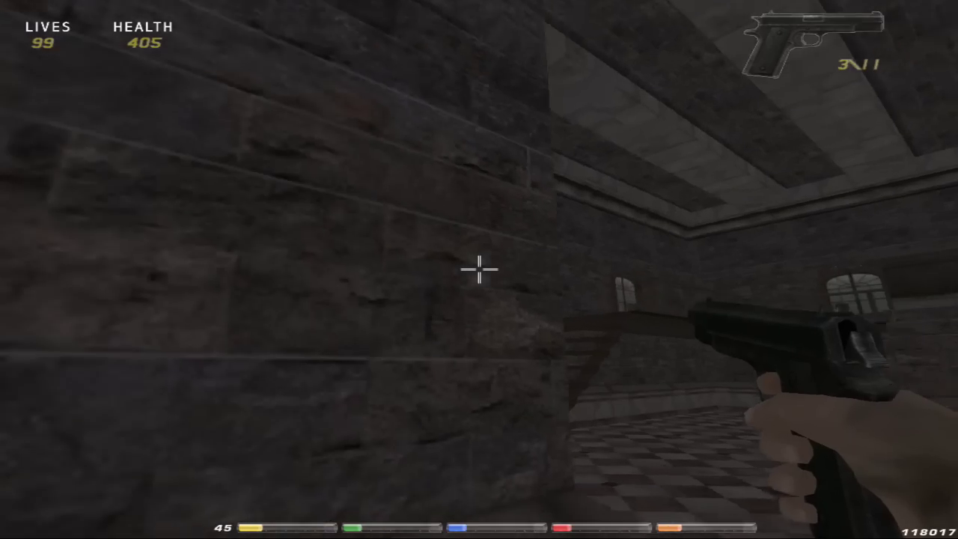
Step: Climb the chateau's nearest wooden staircase to the upper landing
key(w)
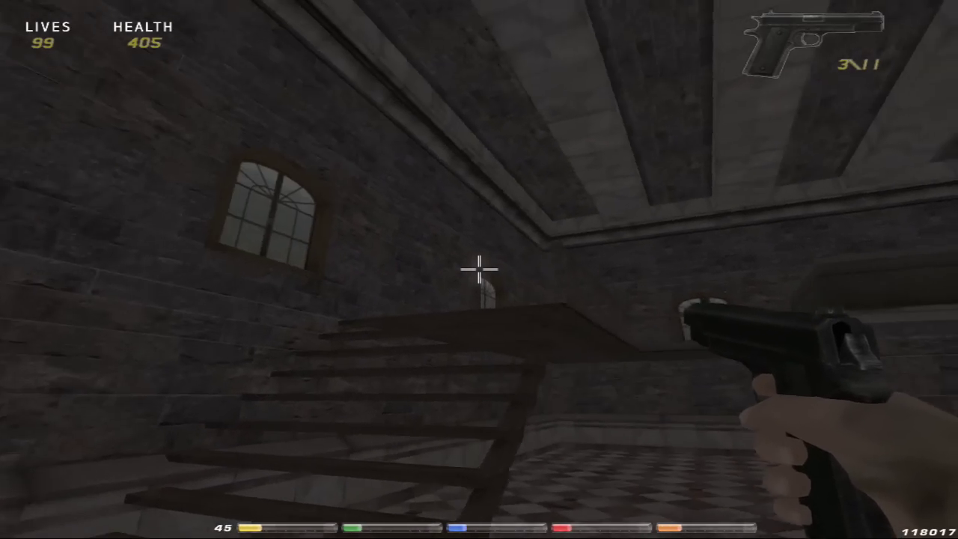
key(w)
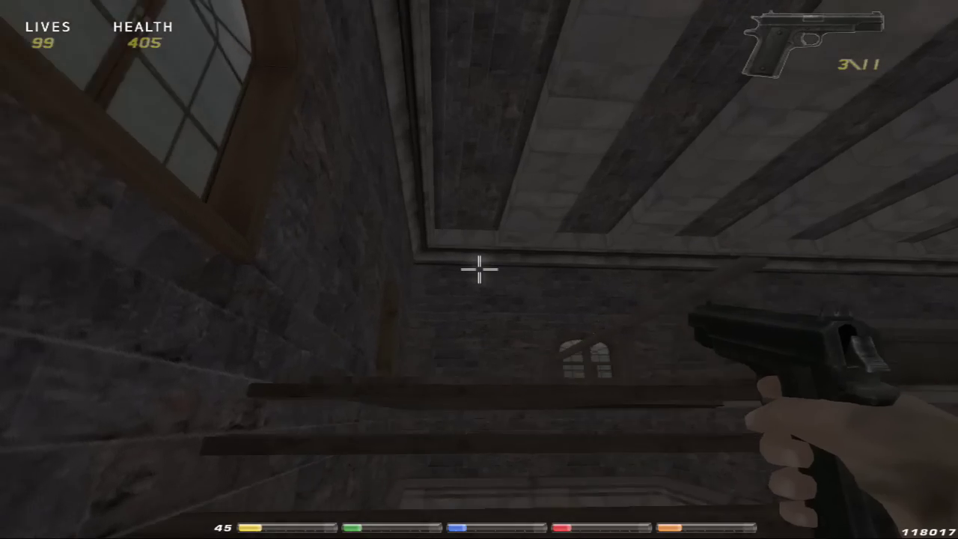
key(w)
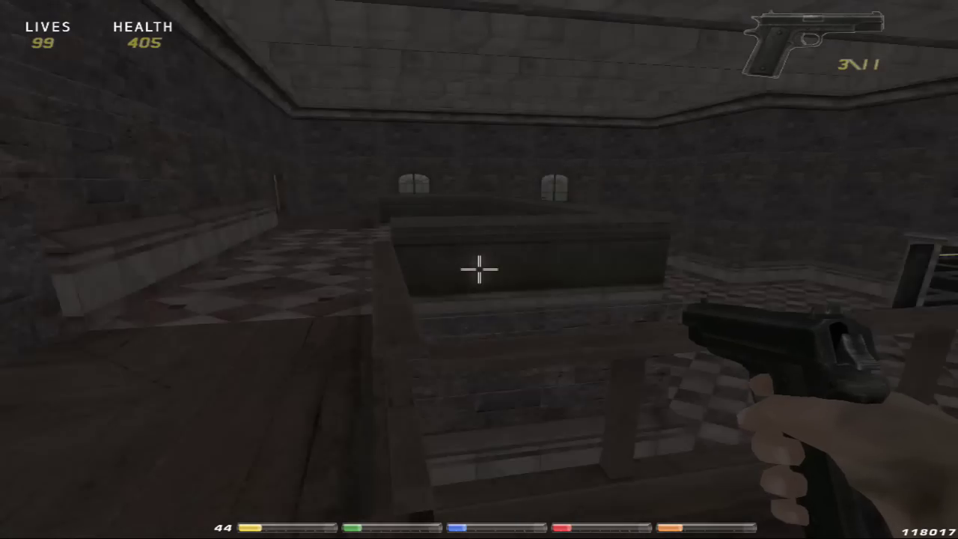
Step: Leave the upper landing and cross the checkered chateau floor towards the opposite staircase
key(w)
key(Left)
key(w)
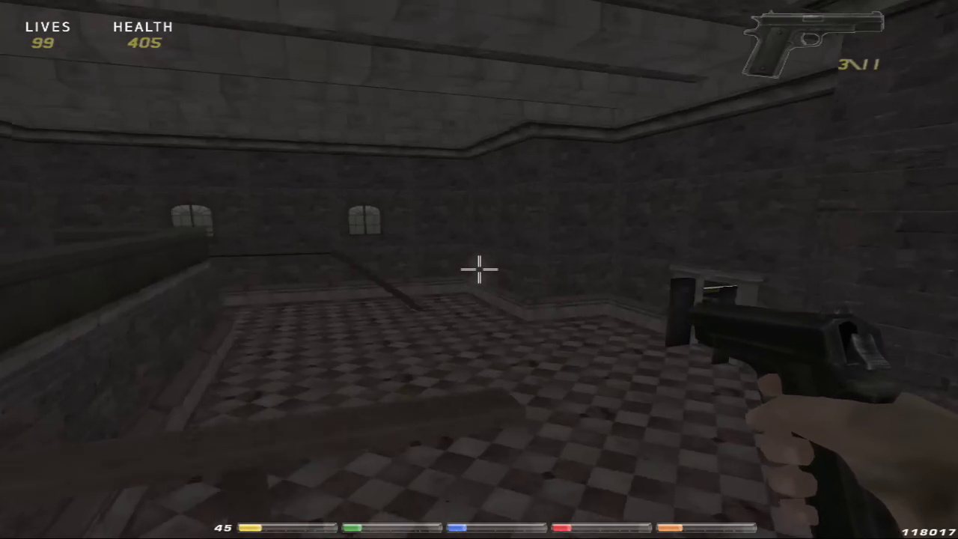
key(w)
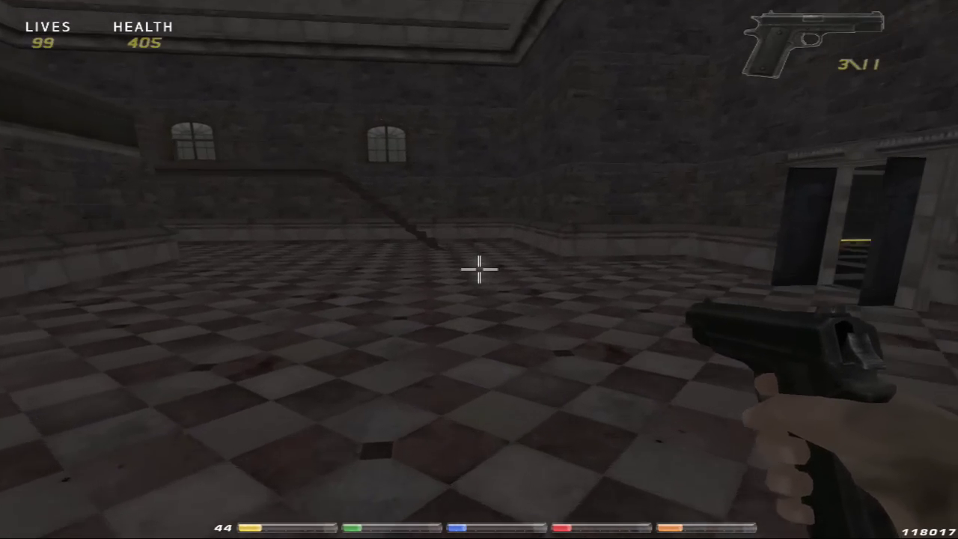
key(w)
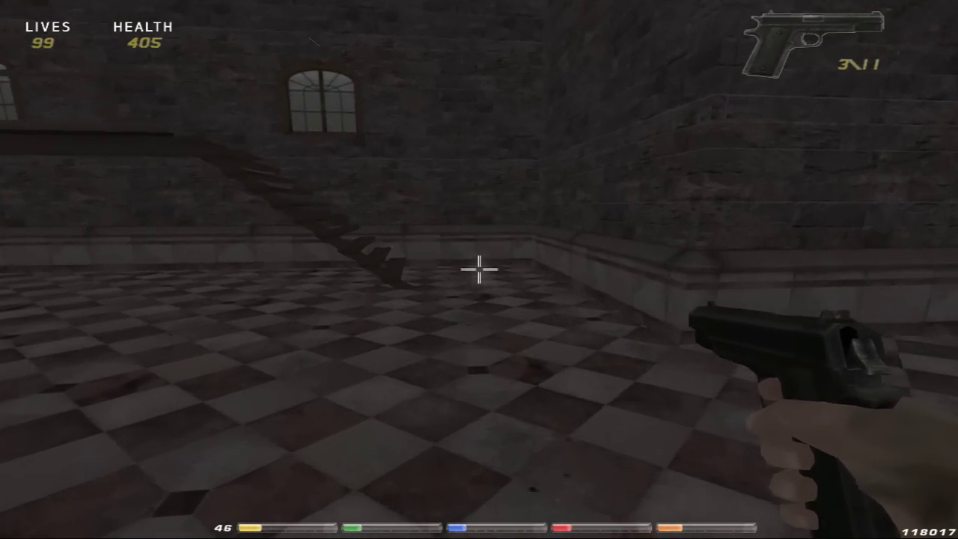
Step: Climb the opposite staircase and walk along its wooden landing past the windows
key(Left)
key(Right)
key(w)
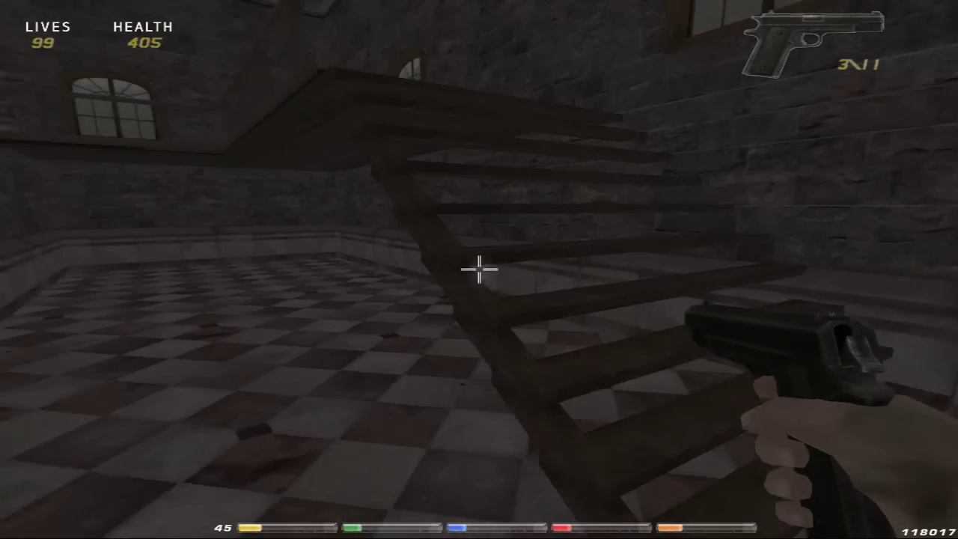
key(w)
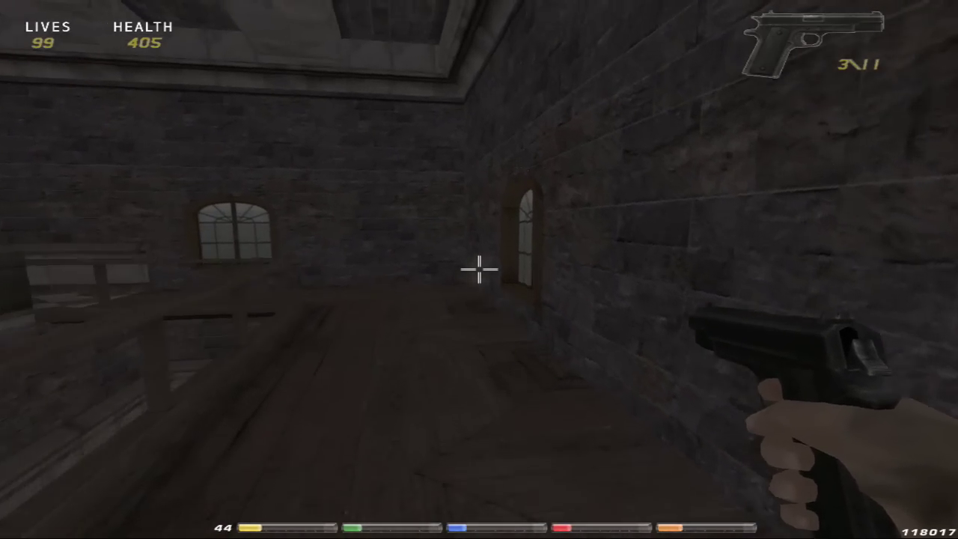
key(Left)
key(Right)
key(Right)
key(w)
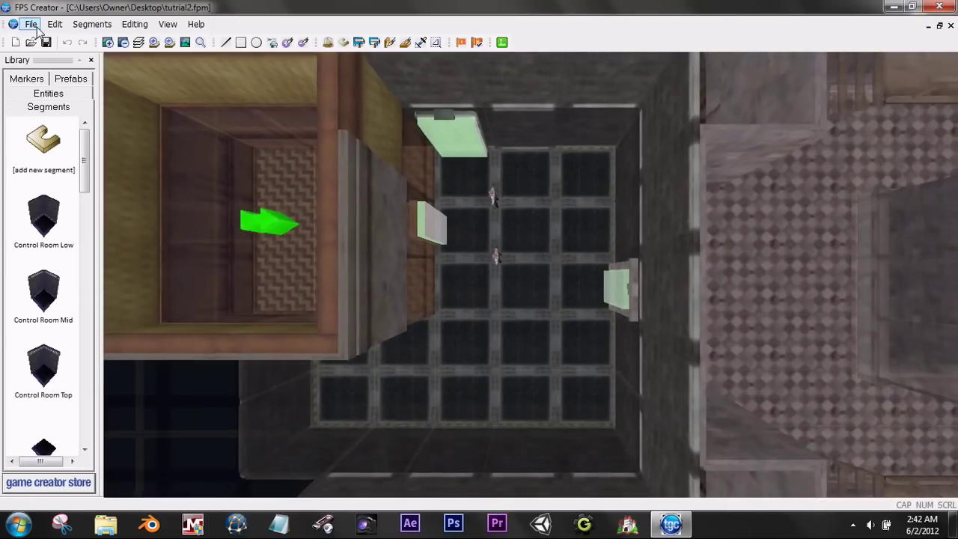
Step: Save the level under its existing file name
click(32, 25)
click(53, 83)
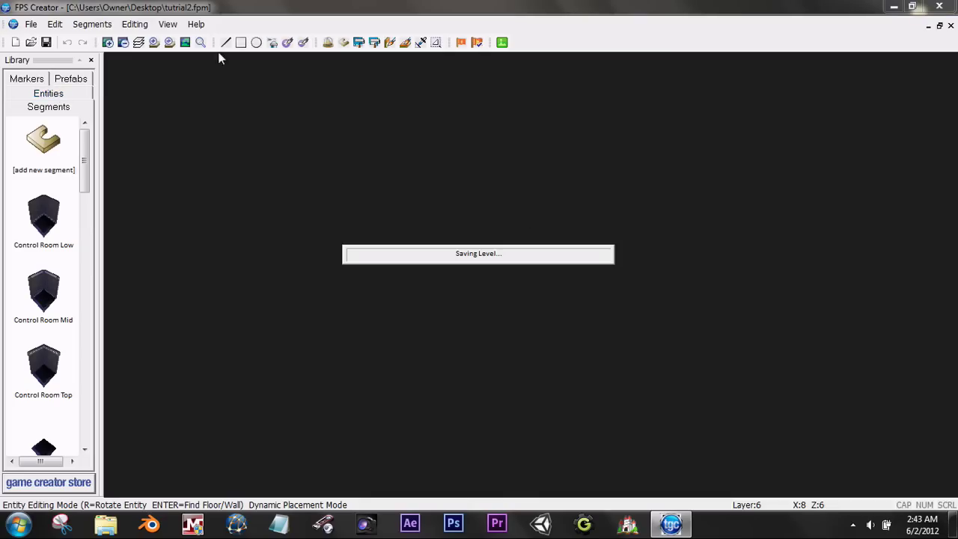